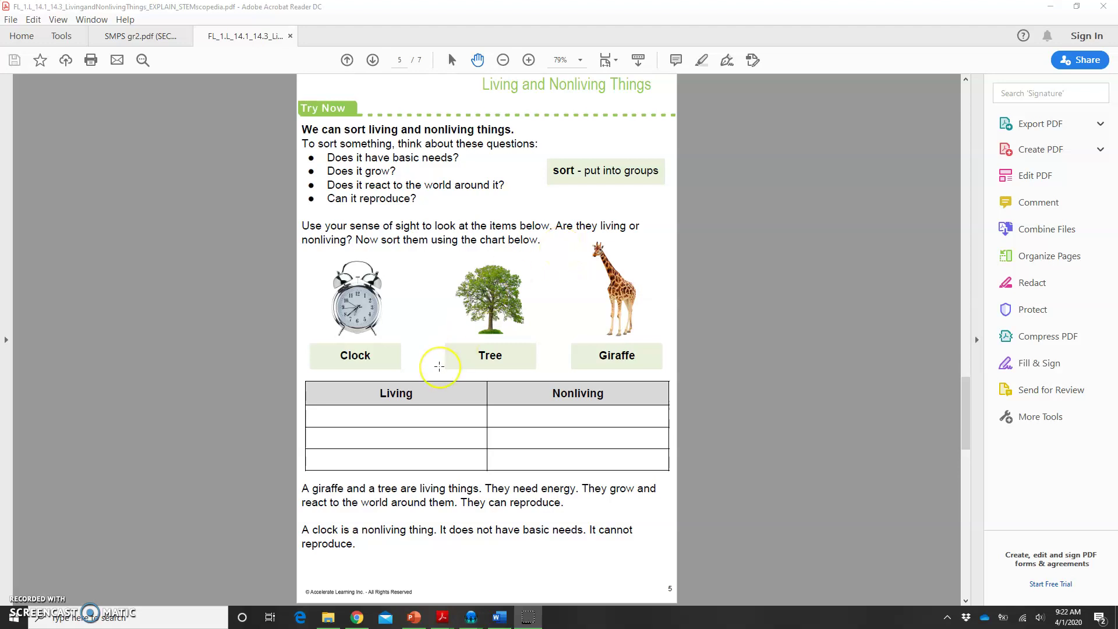
Capture the whole Living and Nonliving Things worksheet page with Snipping Tool.
key("super")
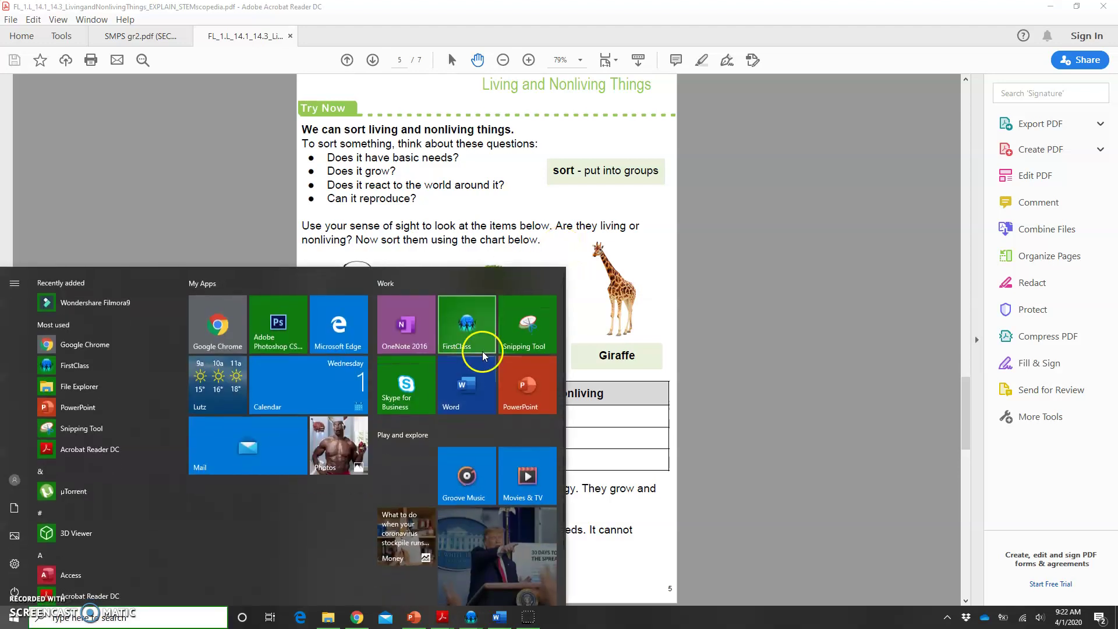
left_click(533, 320)
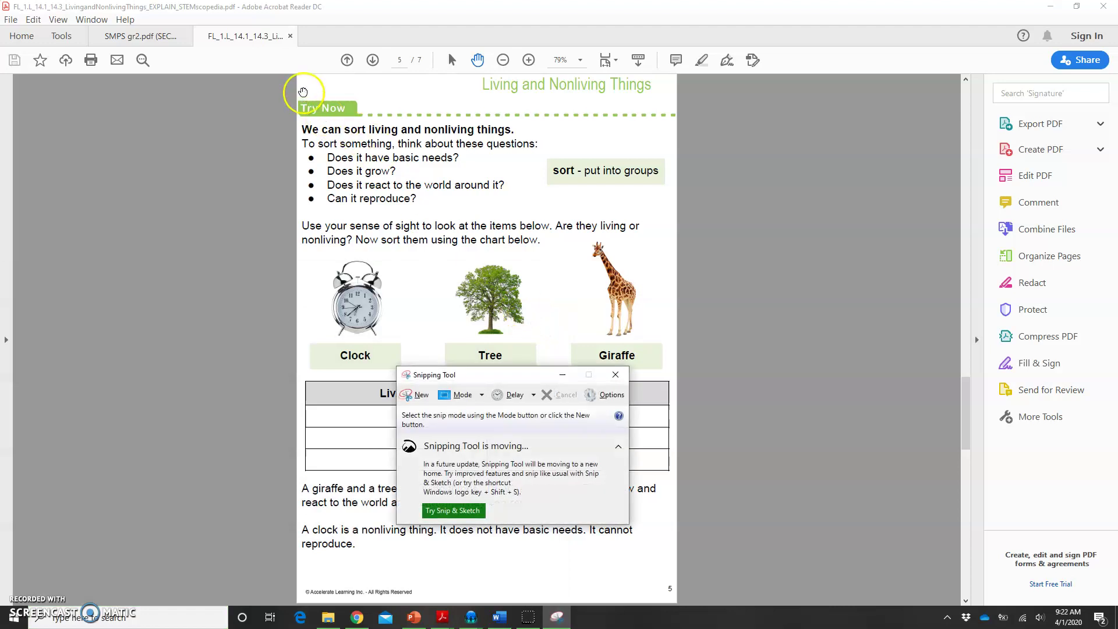
left_click(415, 395)
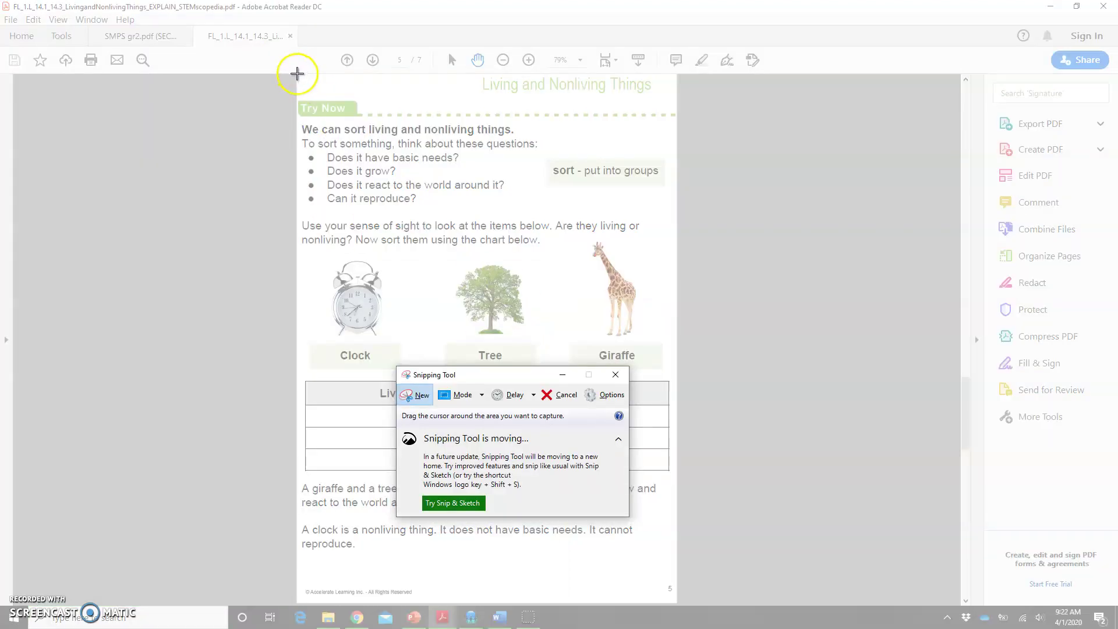
left_click_drag(296, 74, 677, 604)
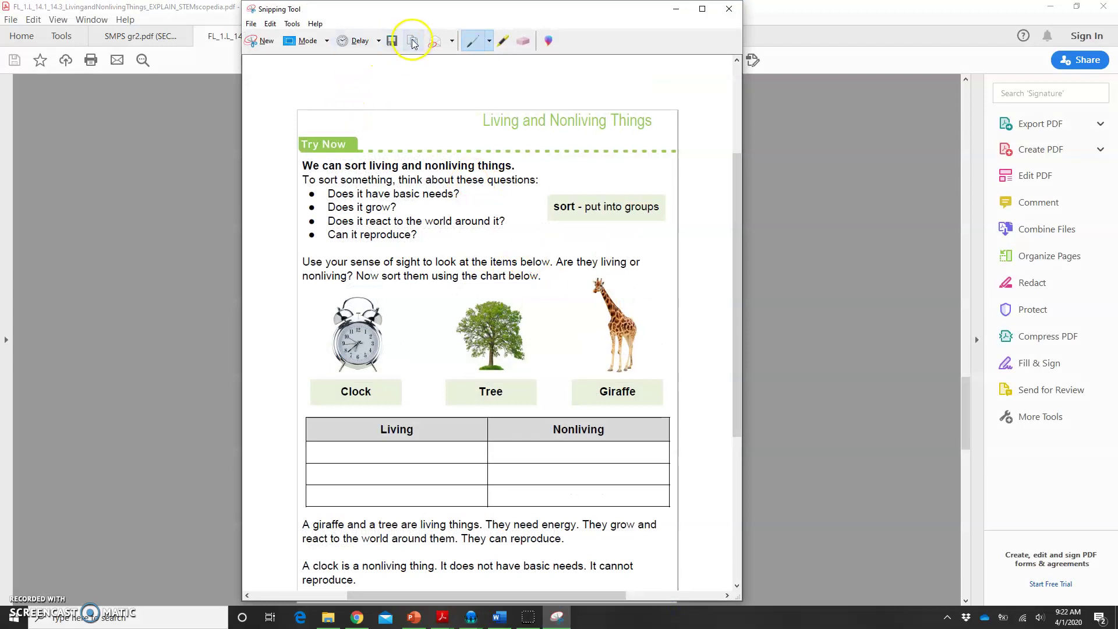
Save the snip as a PNG named 'living and nonliving' in Pictures.
left_click(393, 43)
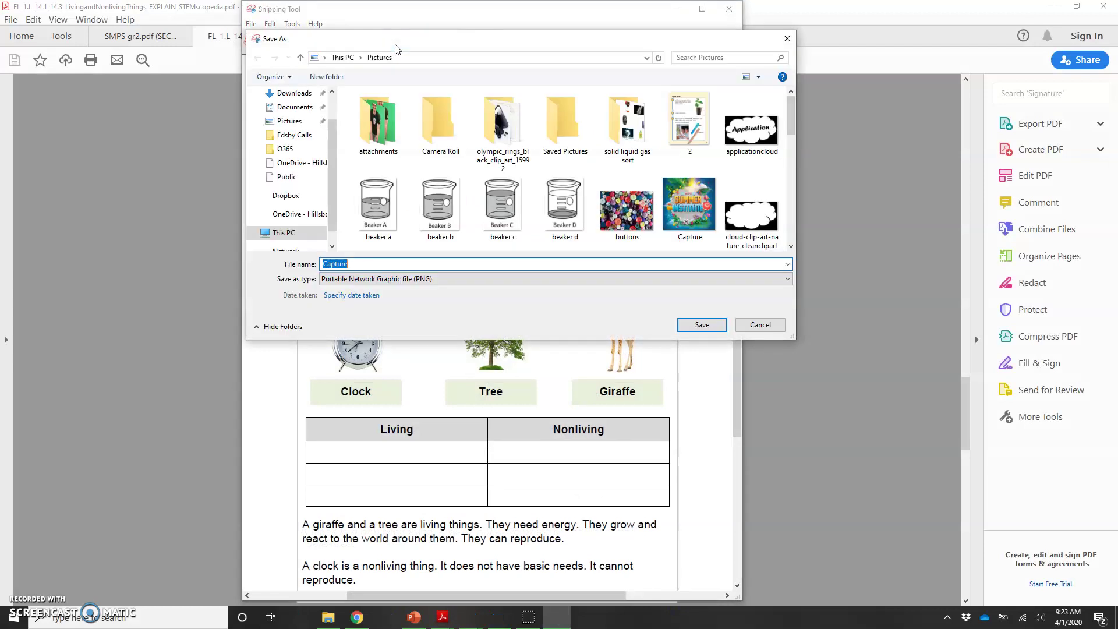
type("living and nonliving")
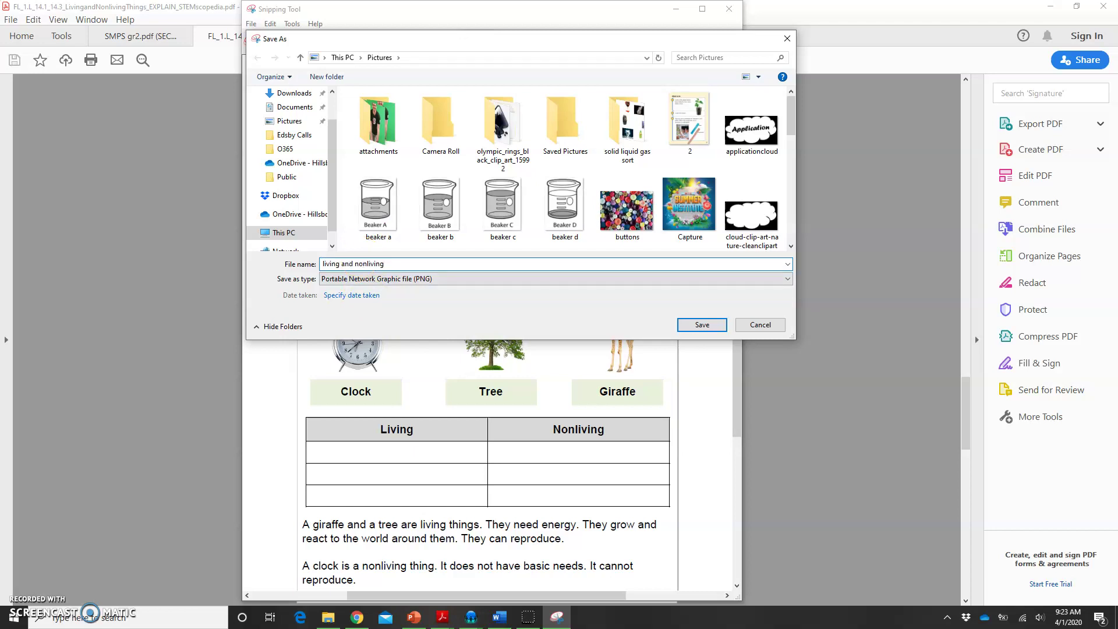
key("Return")
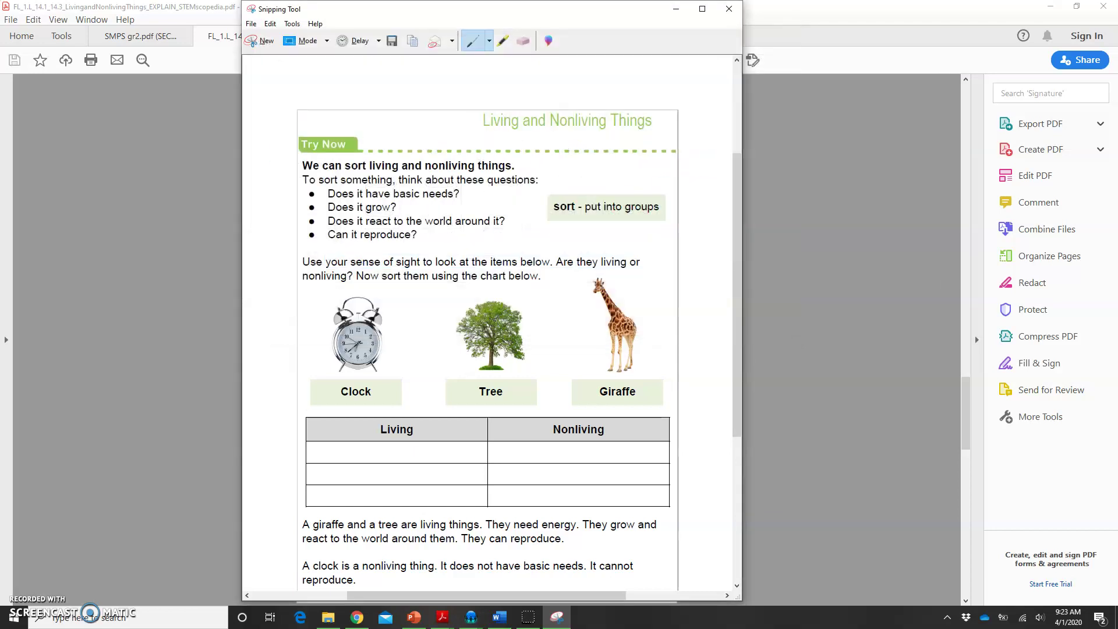
Switch slide 1 of the PowerPoint presentation to the Blank layout.
left_click(683, 10)
left_click(414, 617)
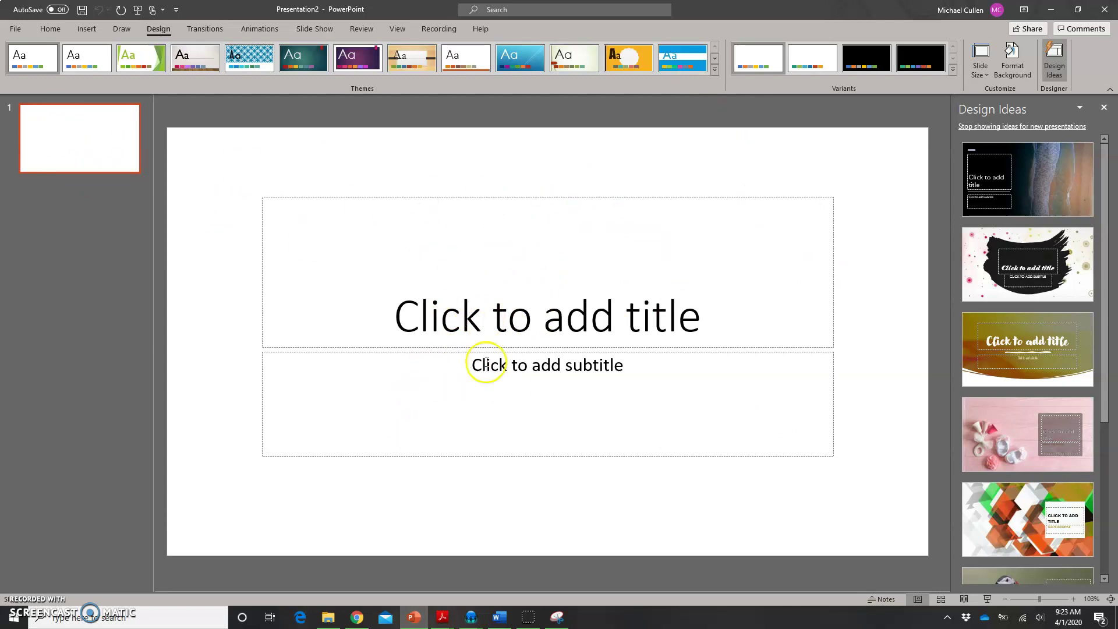
left_click(61, 33)
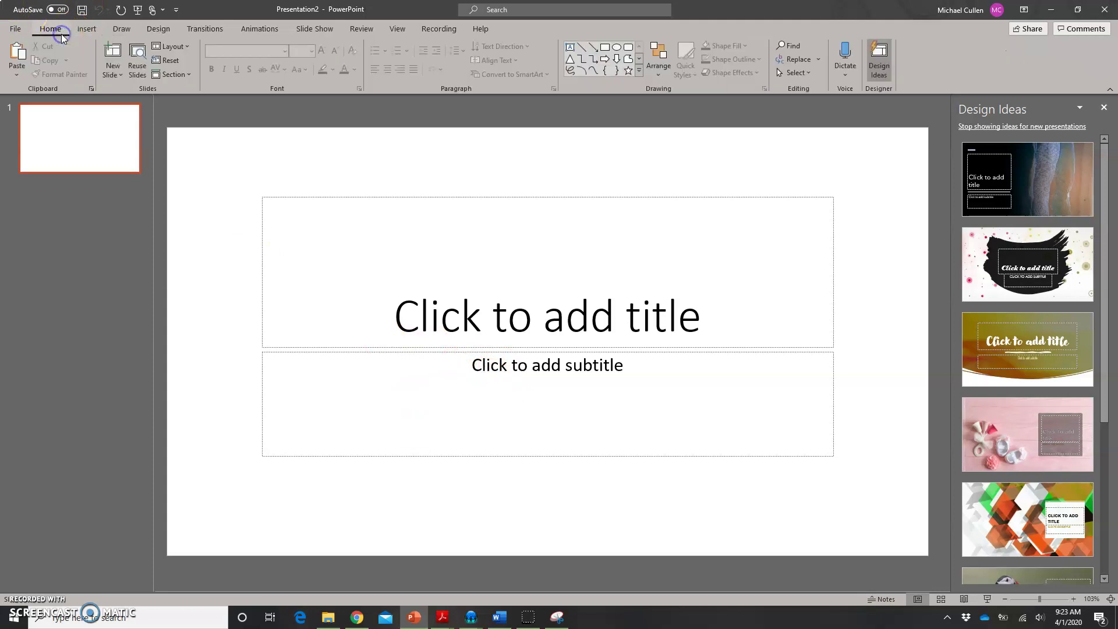
left_click(185, 47)
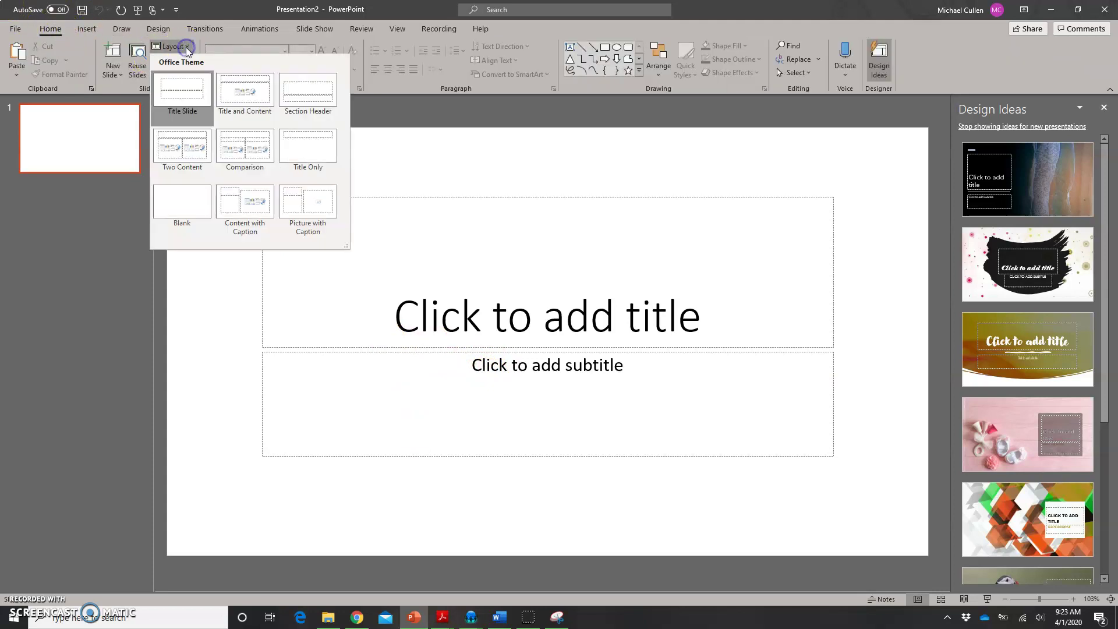
left_click(186, 196)
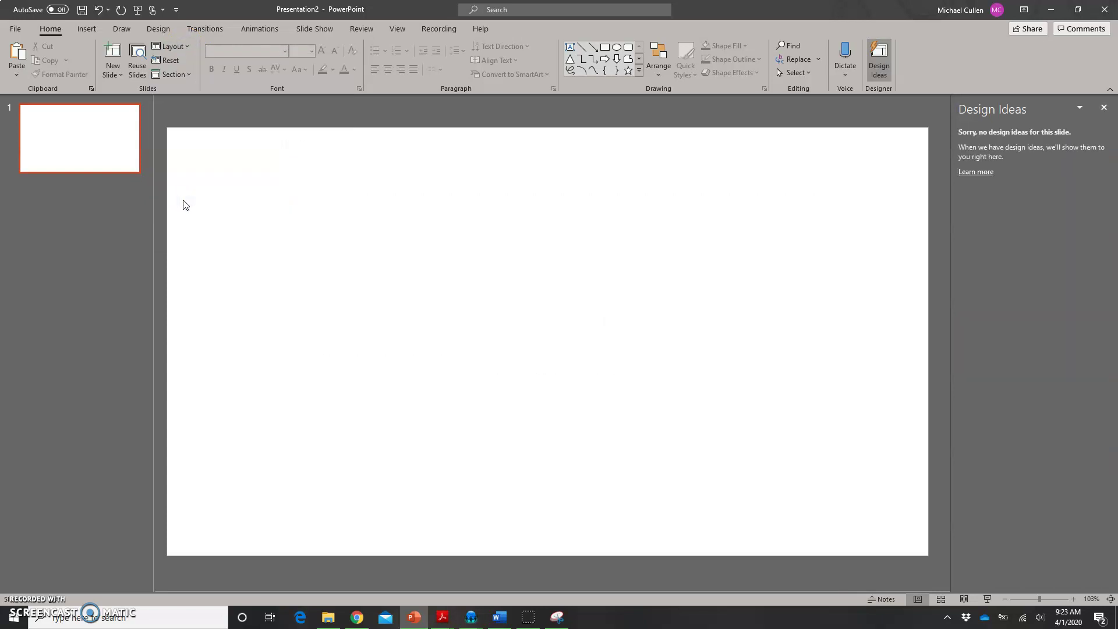
left_click(158, 30)
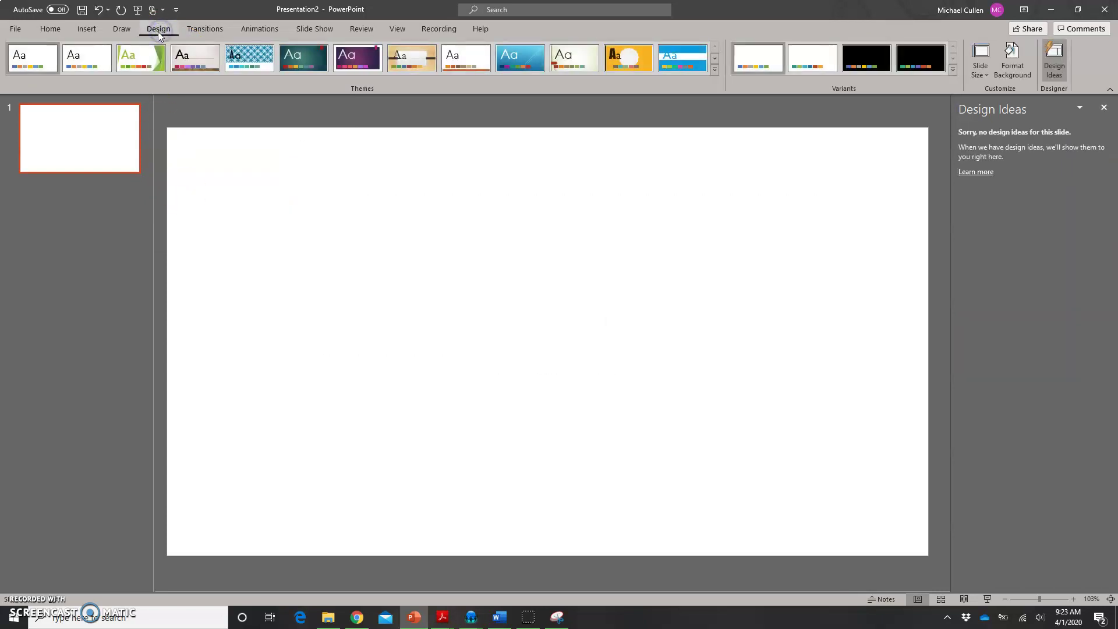
Open the Custom Slide Size dialog and browse the preset sizes, ending on Widescreen.
left_click(978, 72)
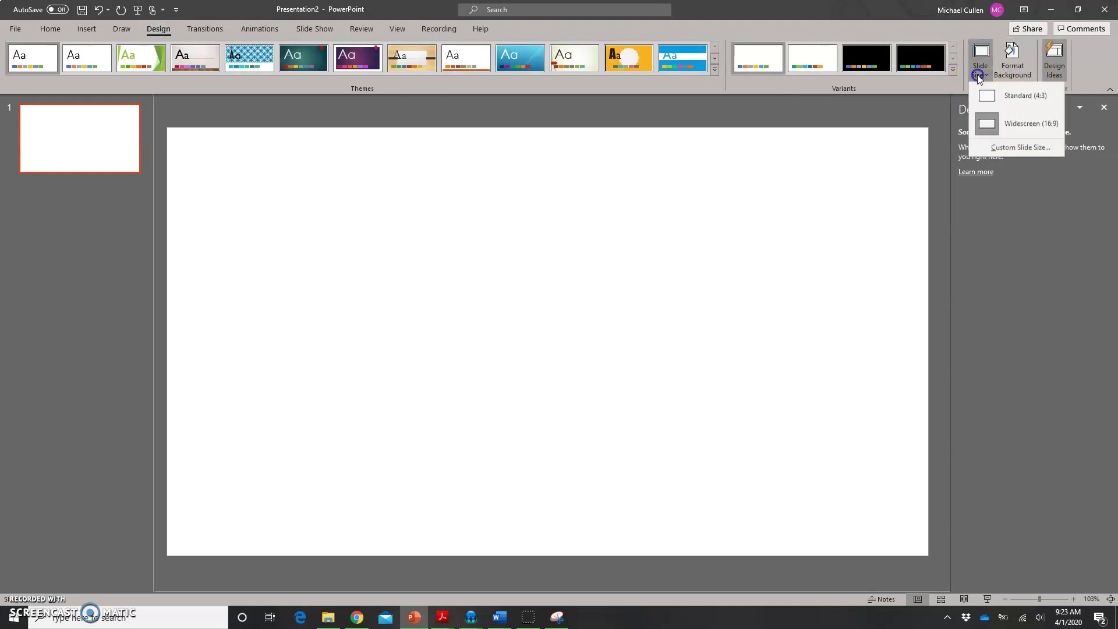
left_click(1013, 148)
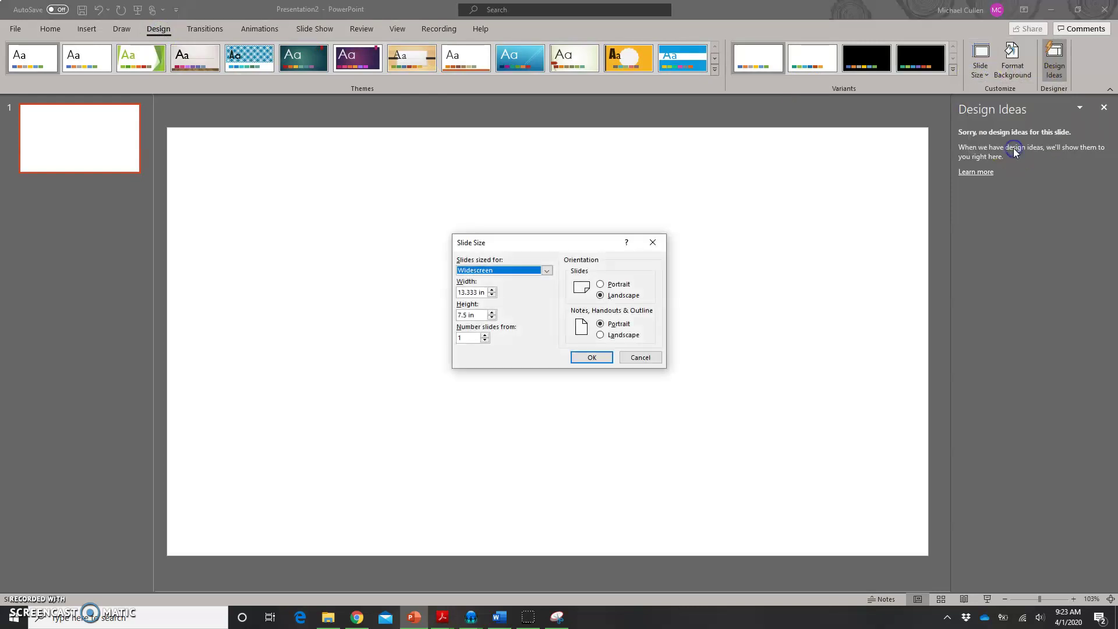
left_click(494, 271)
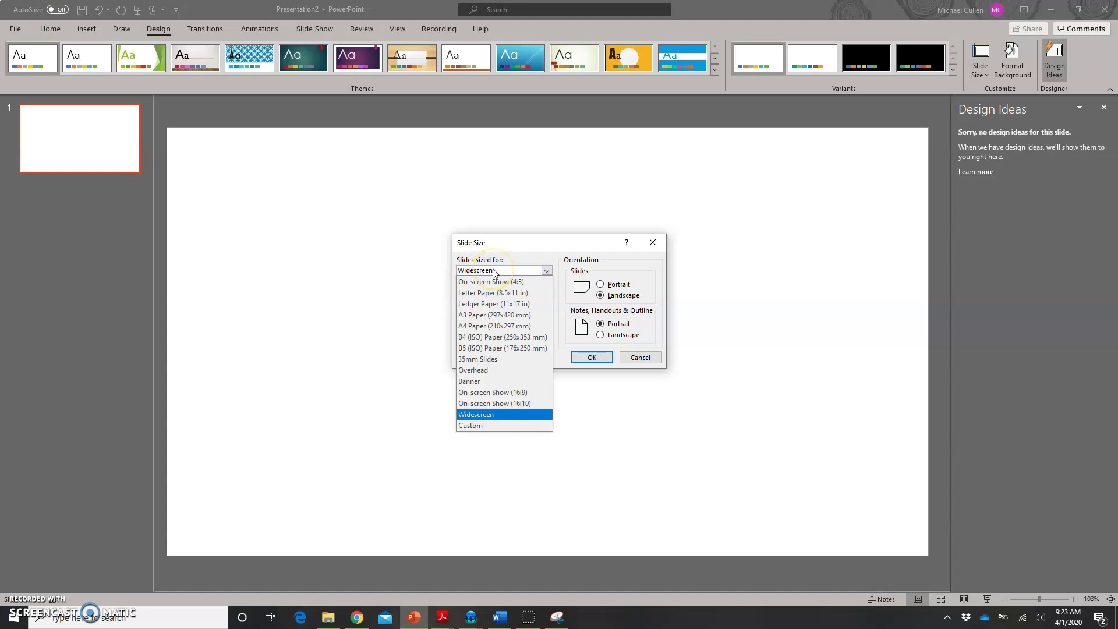
left_click(492, 294)
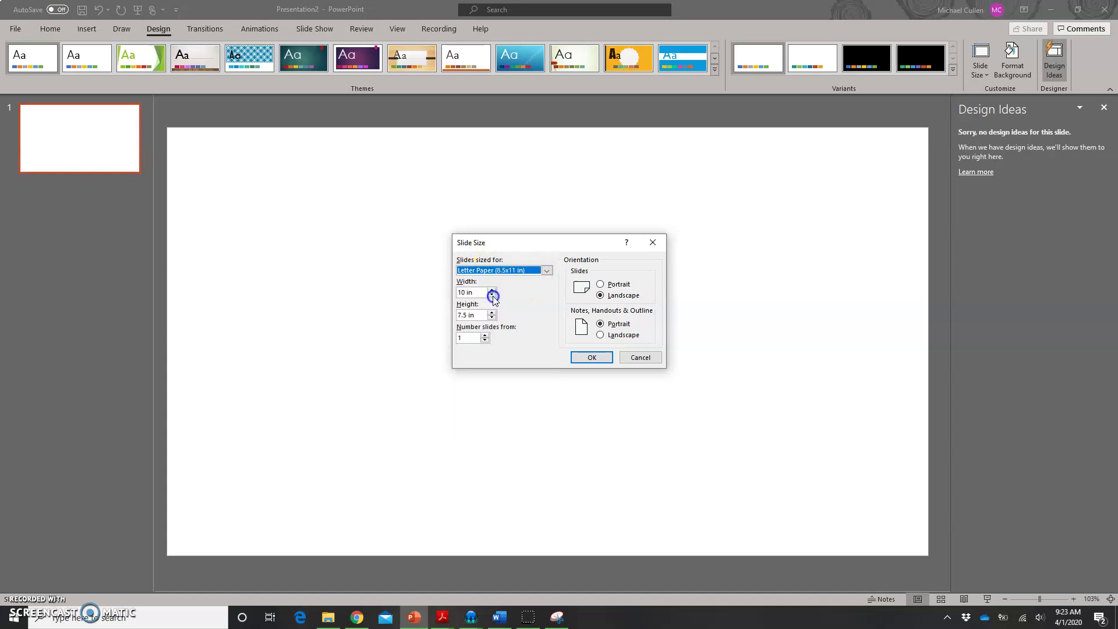
left_click(522, 271)
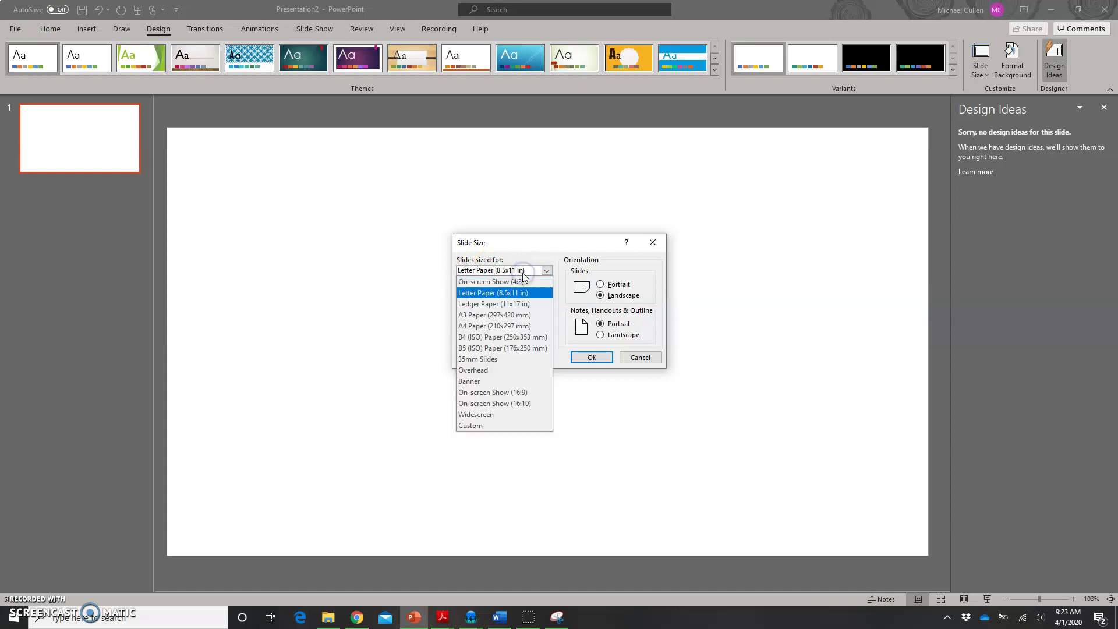
left_click(492, 414)
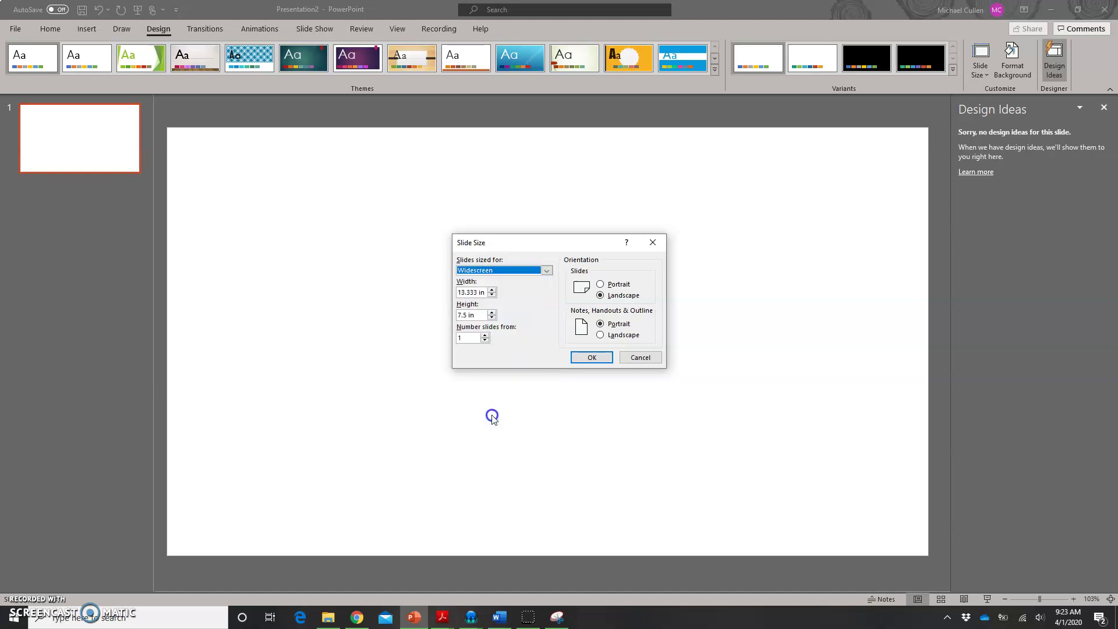
Set the slide to 8.5 in wide by 11 in high and apply with Ensure Fit.
left_click_drag(483, 292, 457, 293)
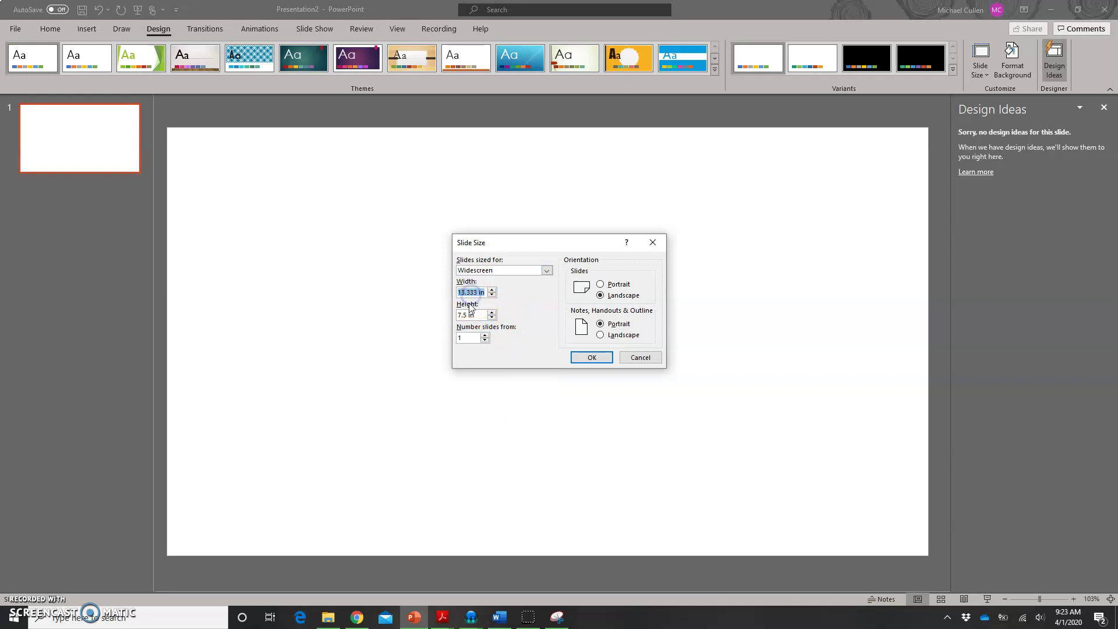
type("8.5")
double_click(471, 315)
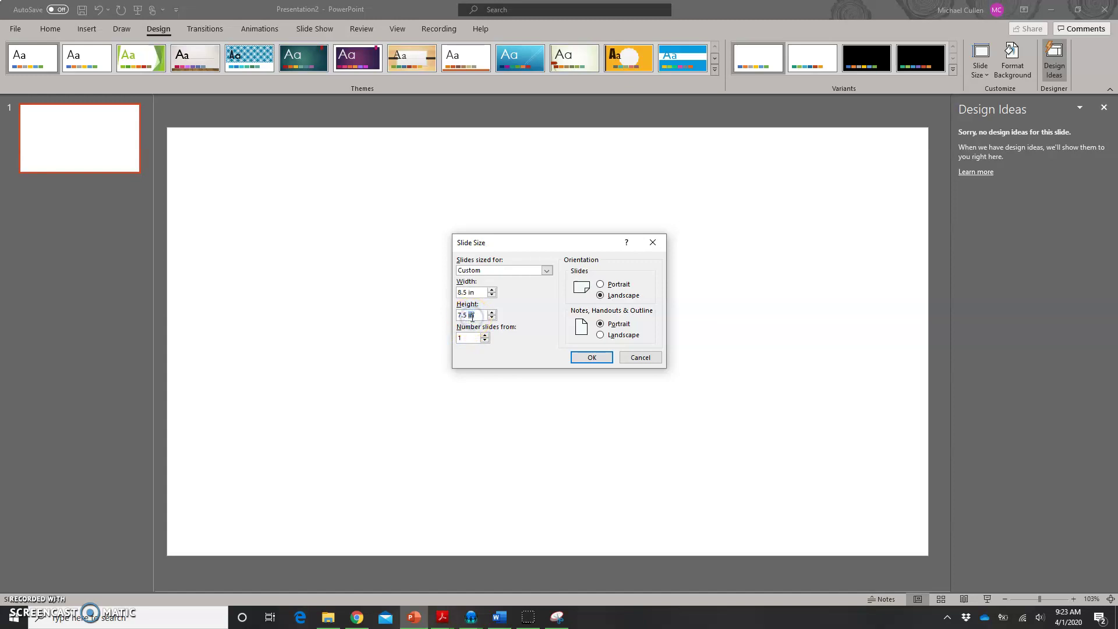
type("11")
left_click(588, 360)
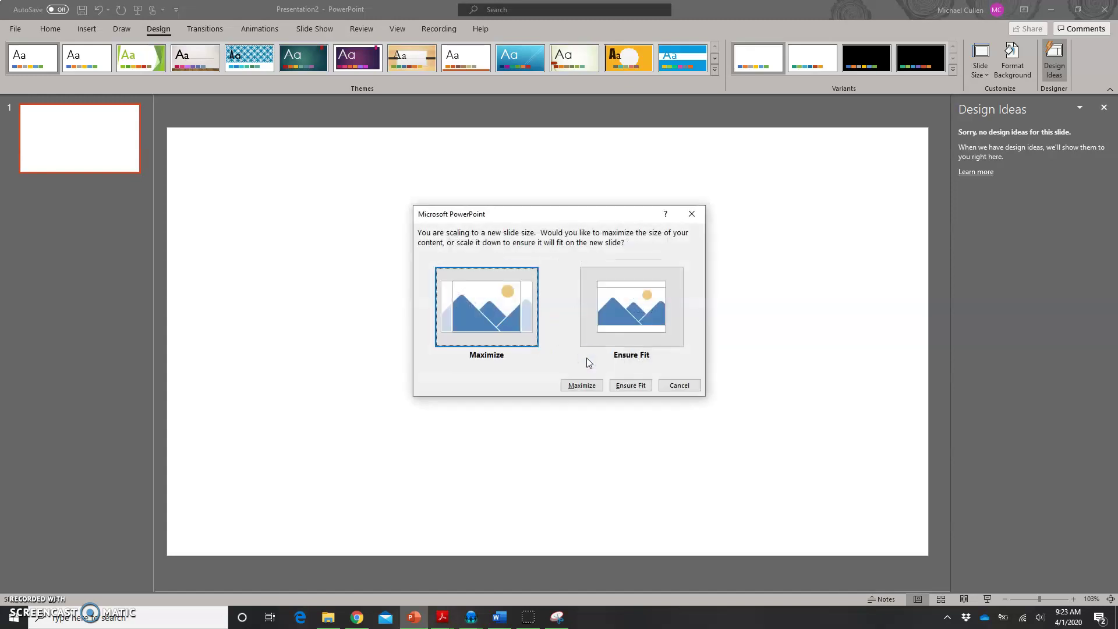
left_click(592, 326)
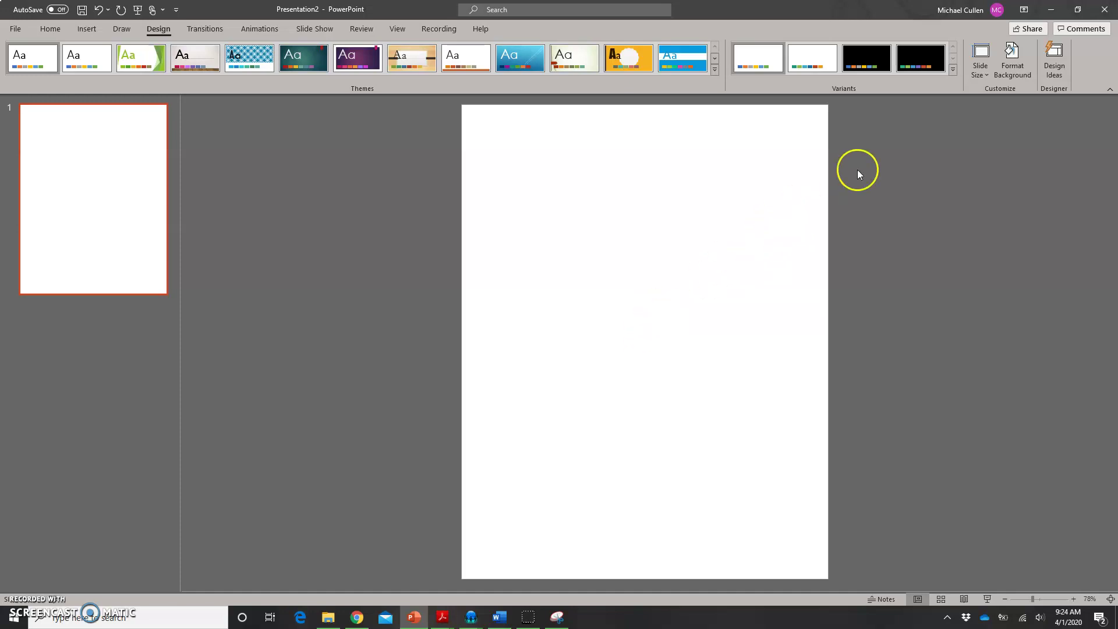
Give the slide a picture or texture fill background and bring up the picture insert options.
left_click(1005, 68)
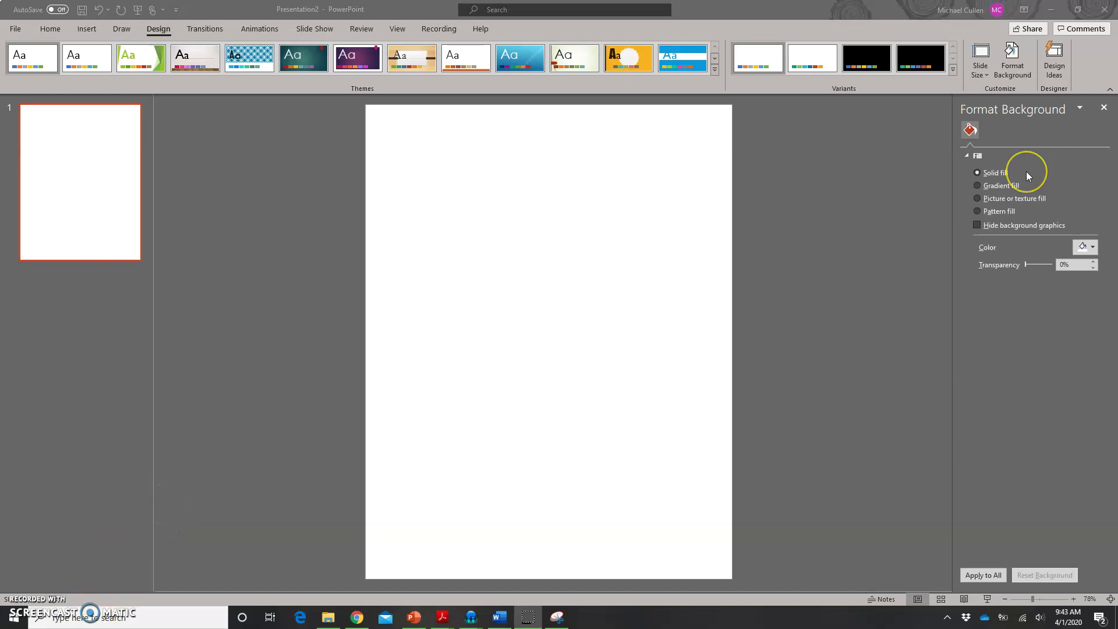
left_click(1004, 102)
left_click(1004, 202)
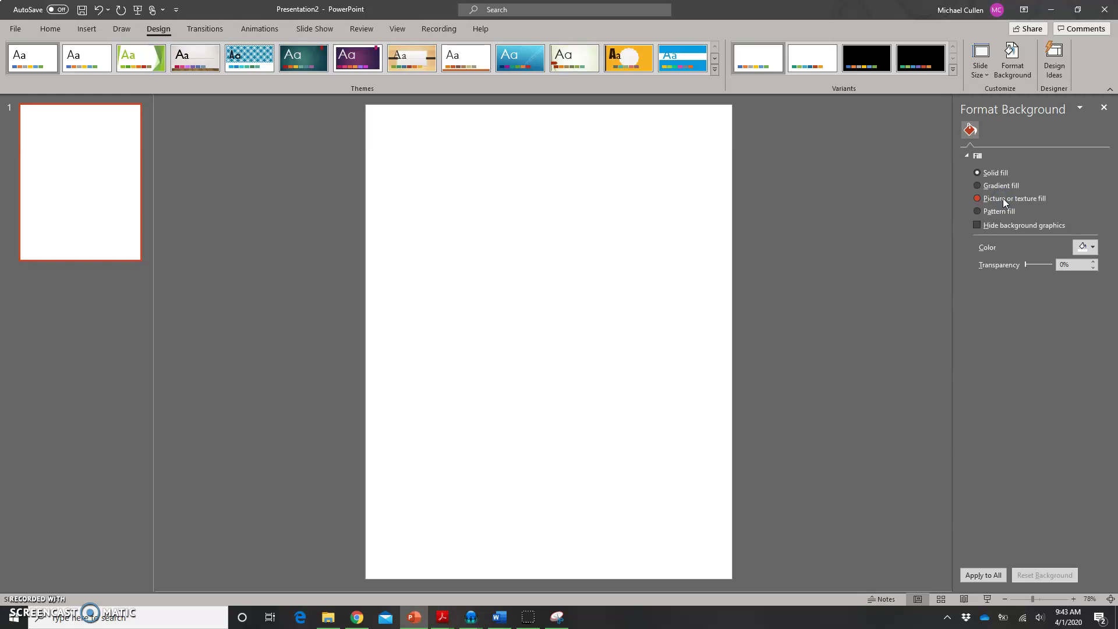
left_click_drag(1002, 197, 957, 197)
left_click(979, 198)
left_click(979, 251)
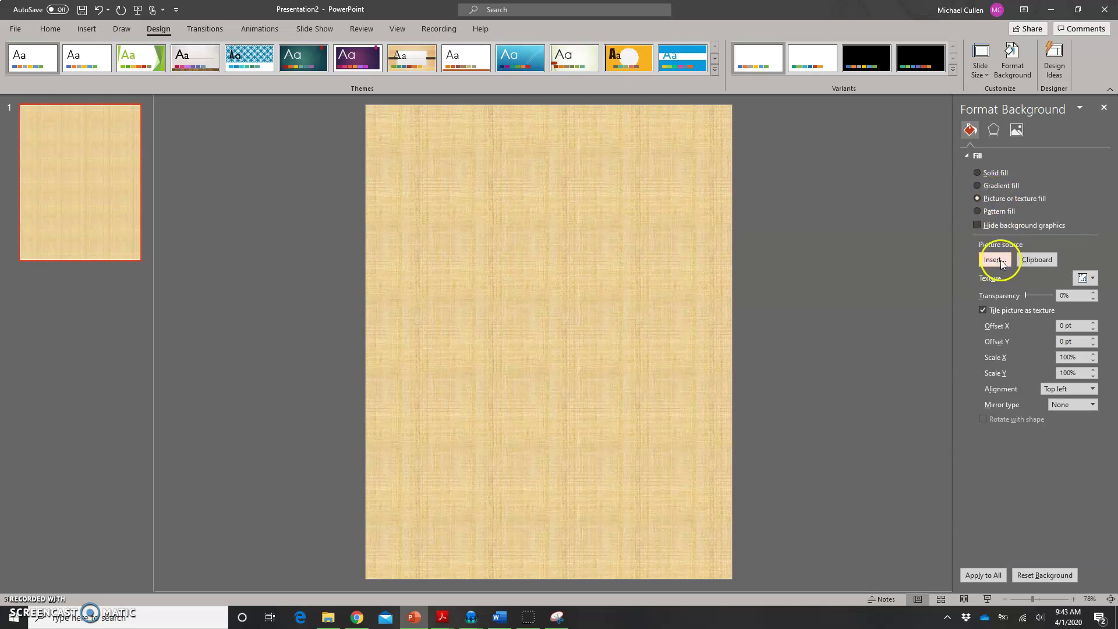
left_click(994, 260)
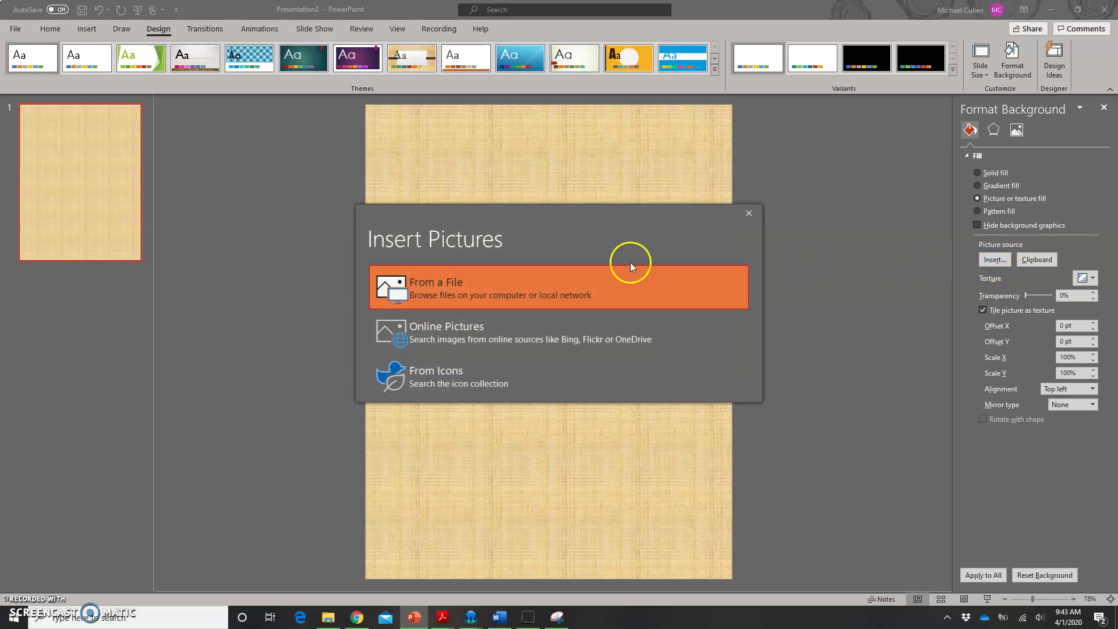
Insert the 'living and nonliving' image from file as the slide background.
left_click(429, 285)
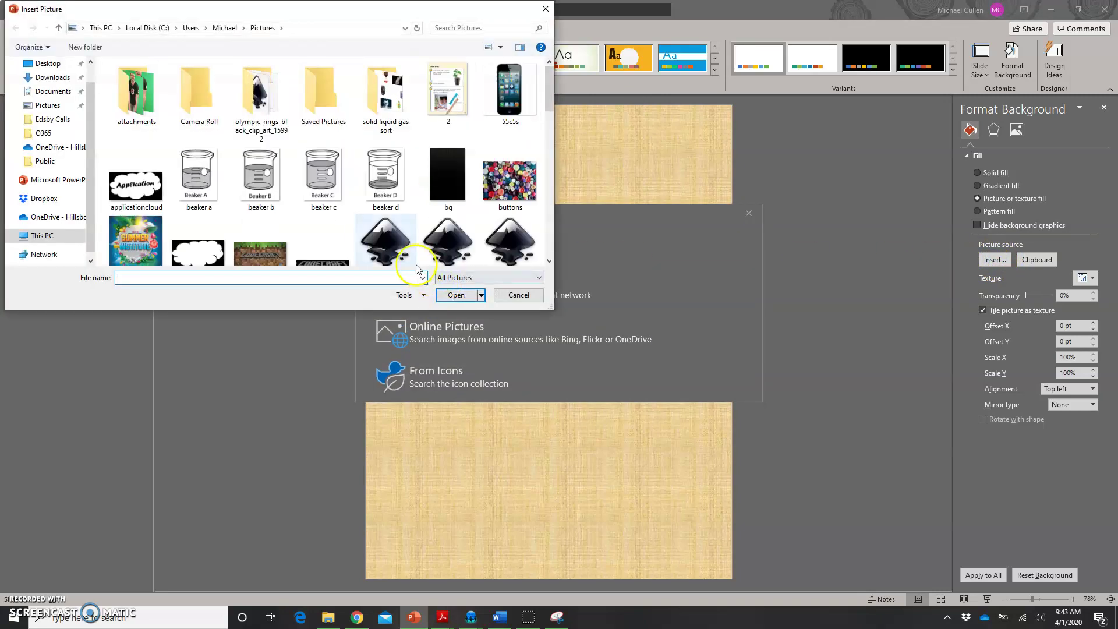
scroll(310, 169, "down", 8)
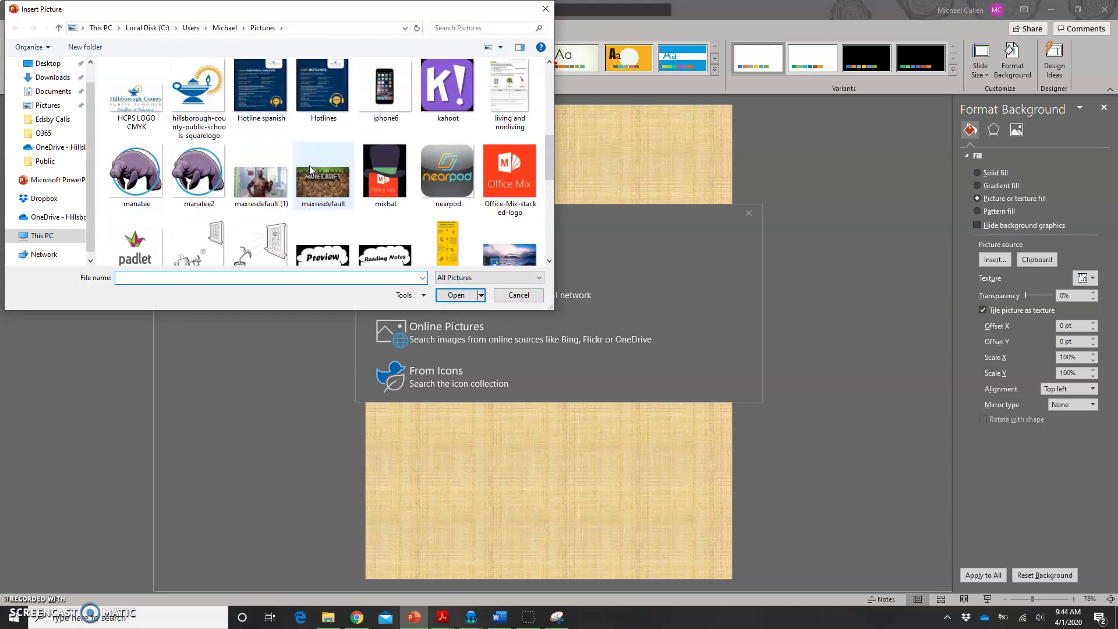
left_click(509, 93)
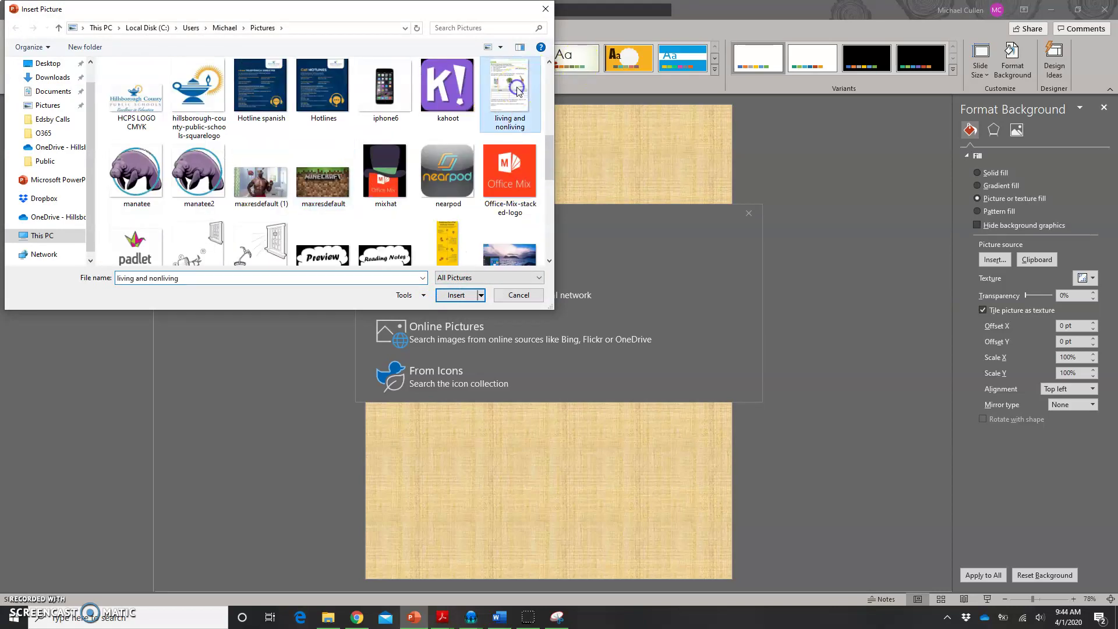
left_click(453, 295)
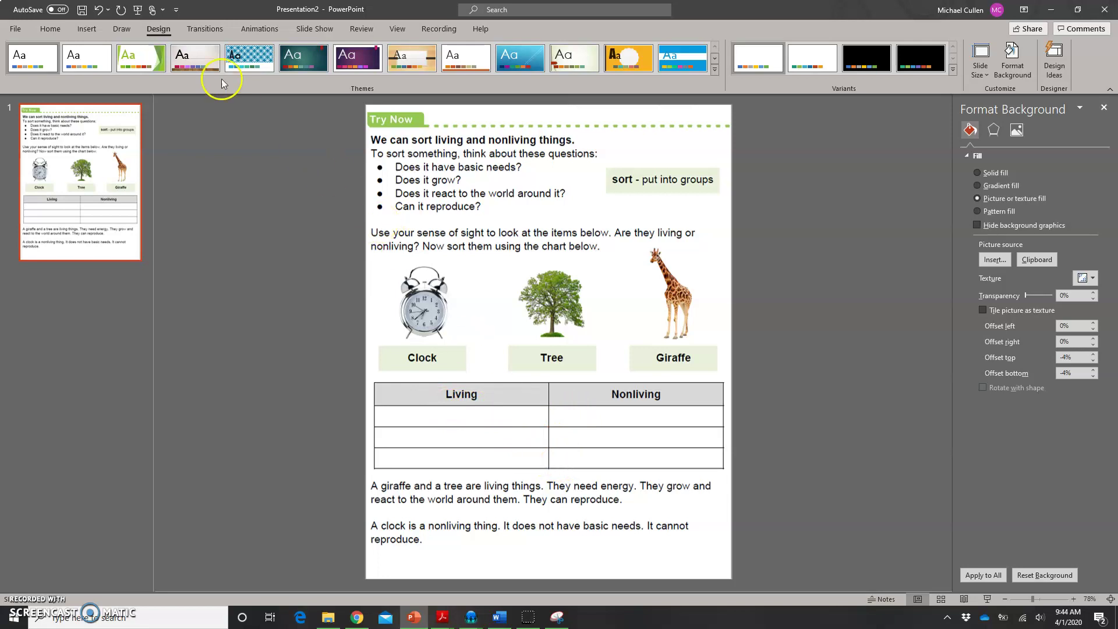
Draw a text box in the first Living cell reading 'Click here to type your answer'.
left_click(85, 30)
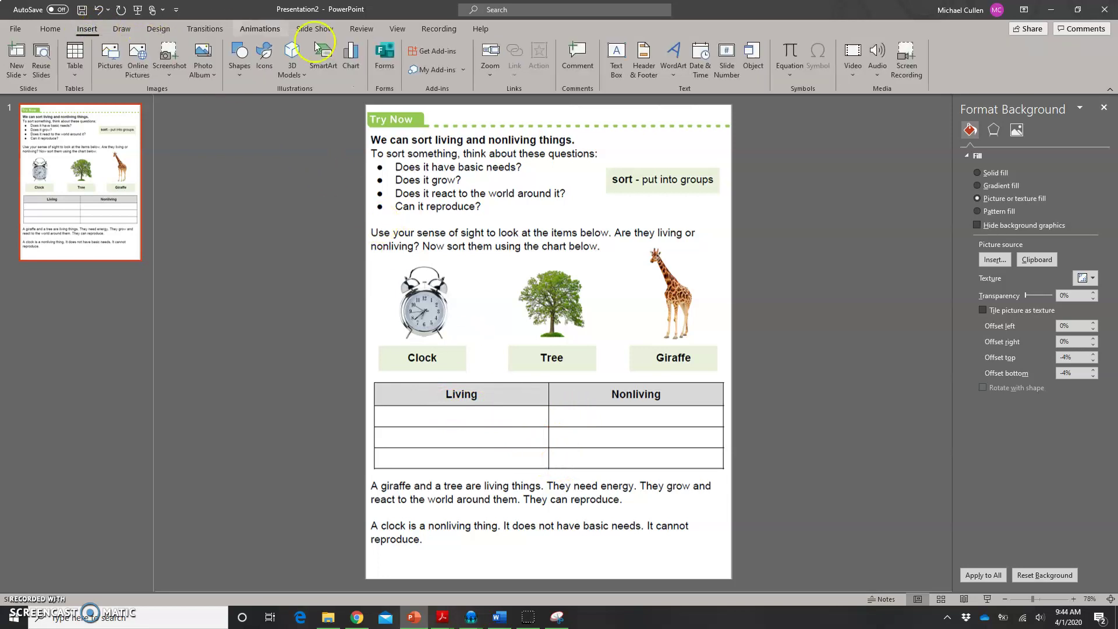
left_click(617, 54)
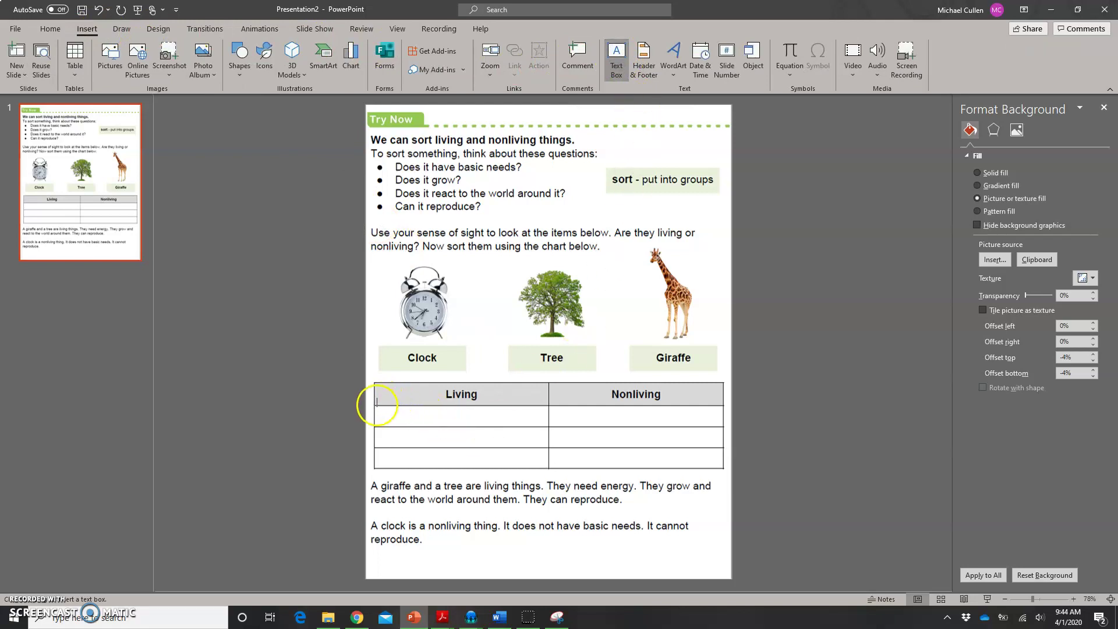
left_click_drag(376, 406, 546, 424)
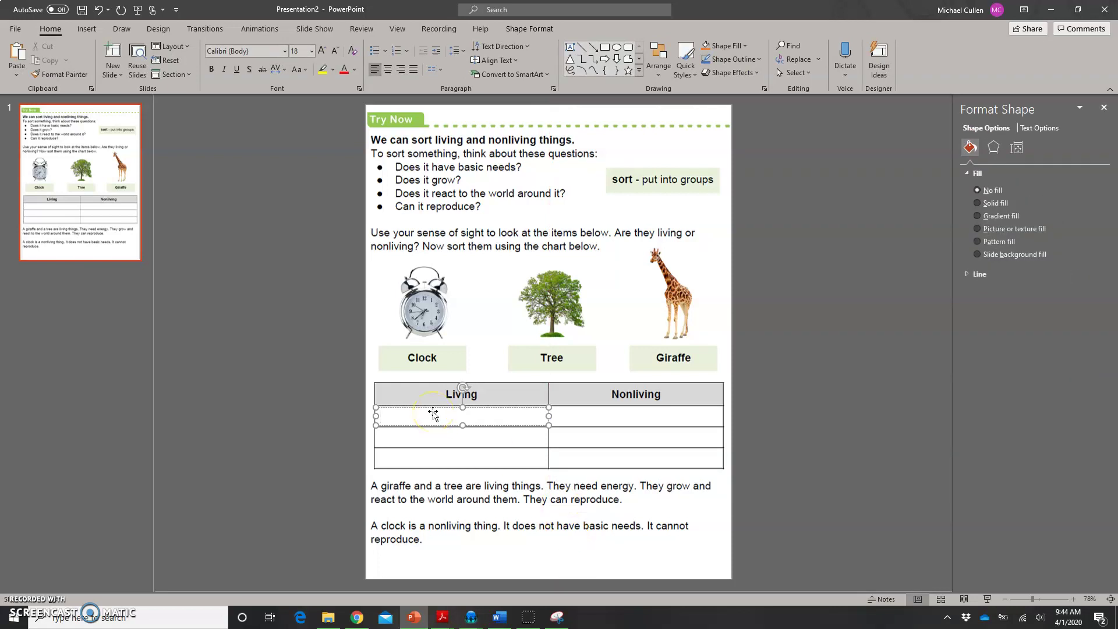
type("Click here to type your answer")
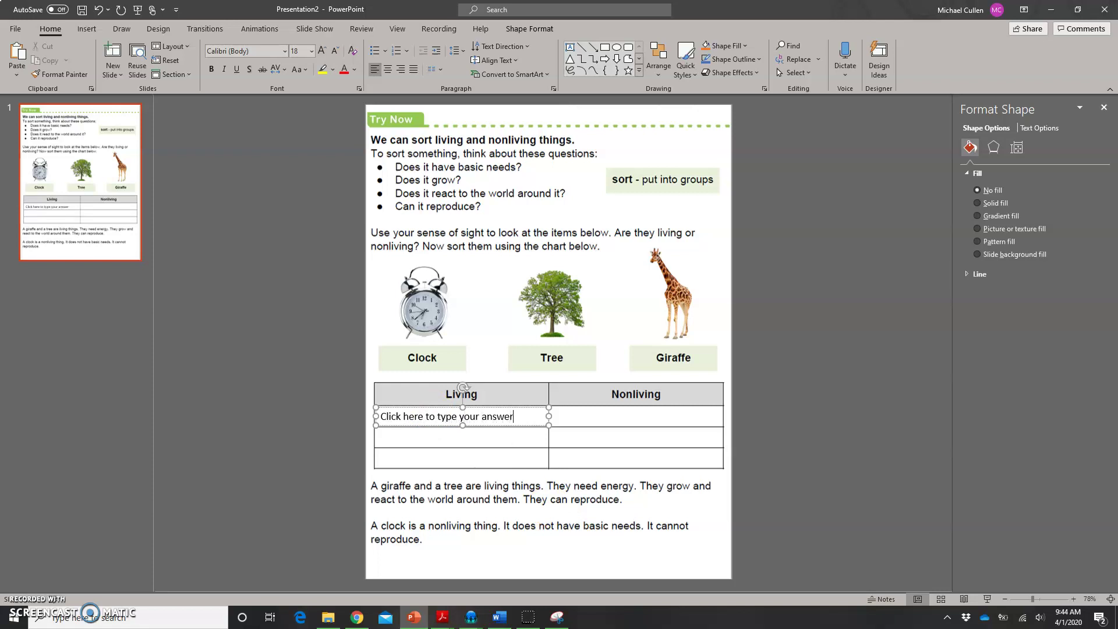
left_click(556, 427)
left_click(398, 418)
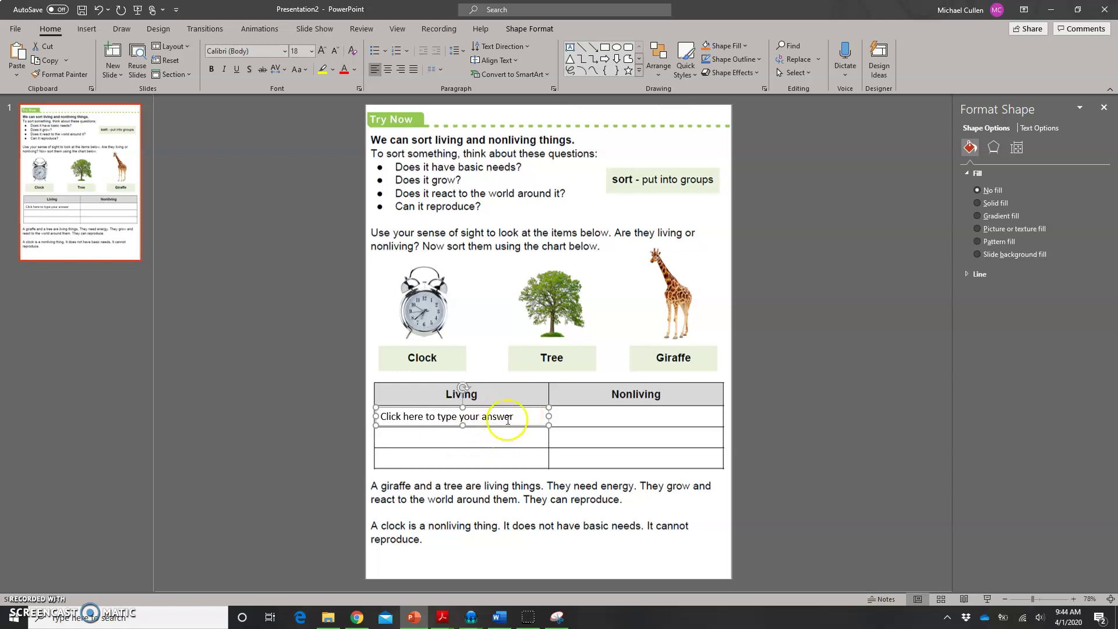
Paste copies of the answer text box into the second and third Living rows.
left_click(513, 440)
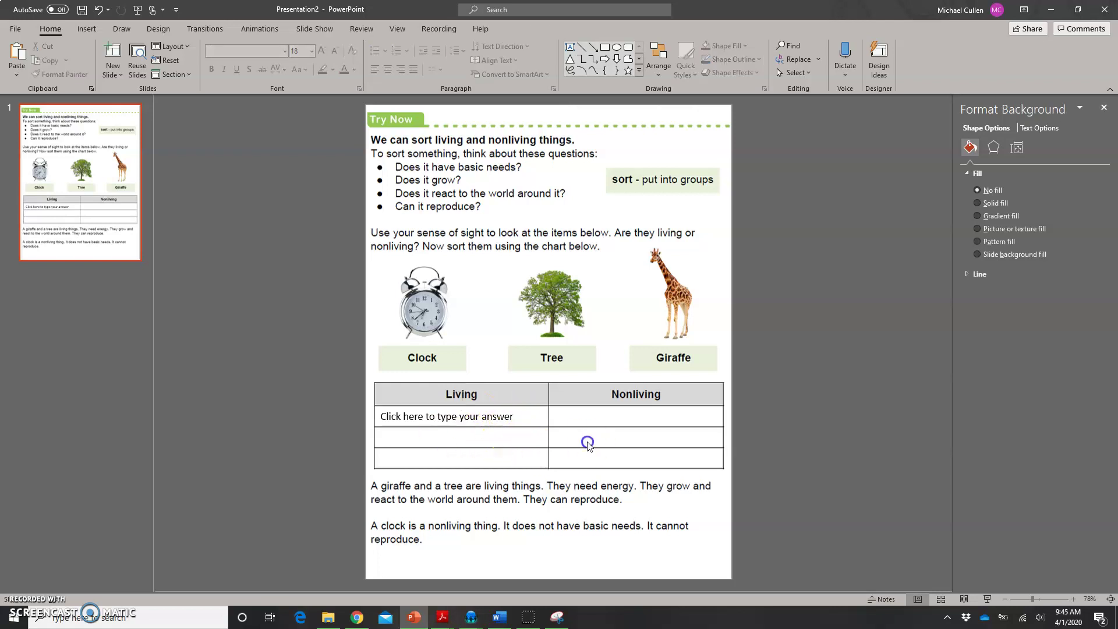
key("ctrl+v")
left_click_drag(544, 414, 537, 430)
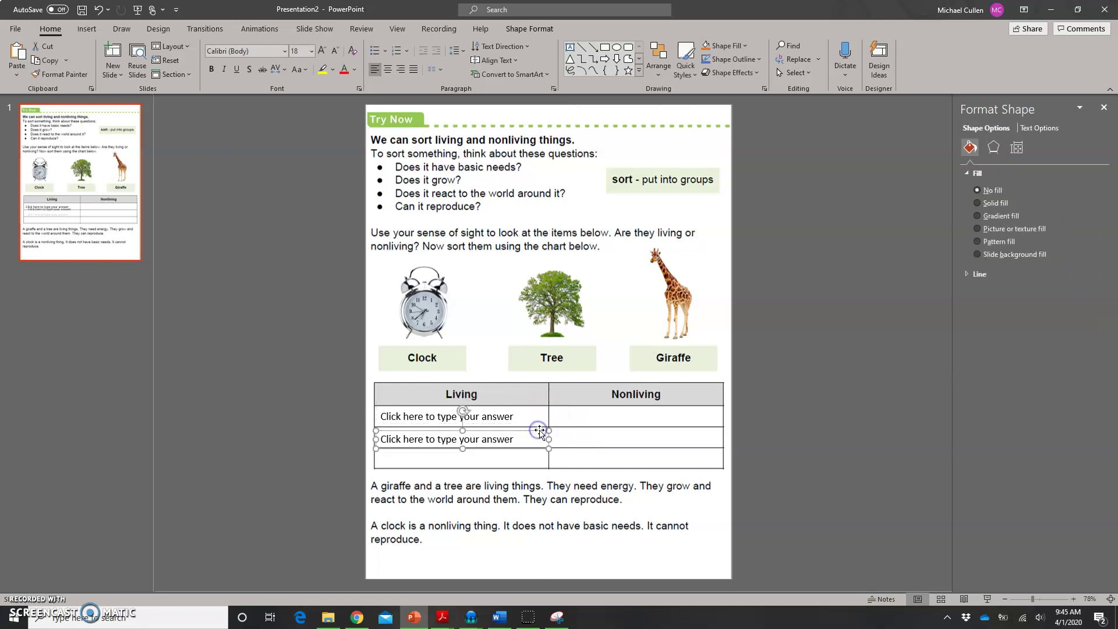
key("ctrl+v")
left_click(546, 414)
left_click_drag(546, 414, 536, 449)
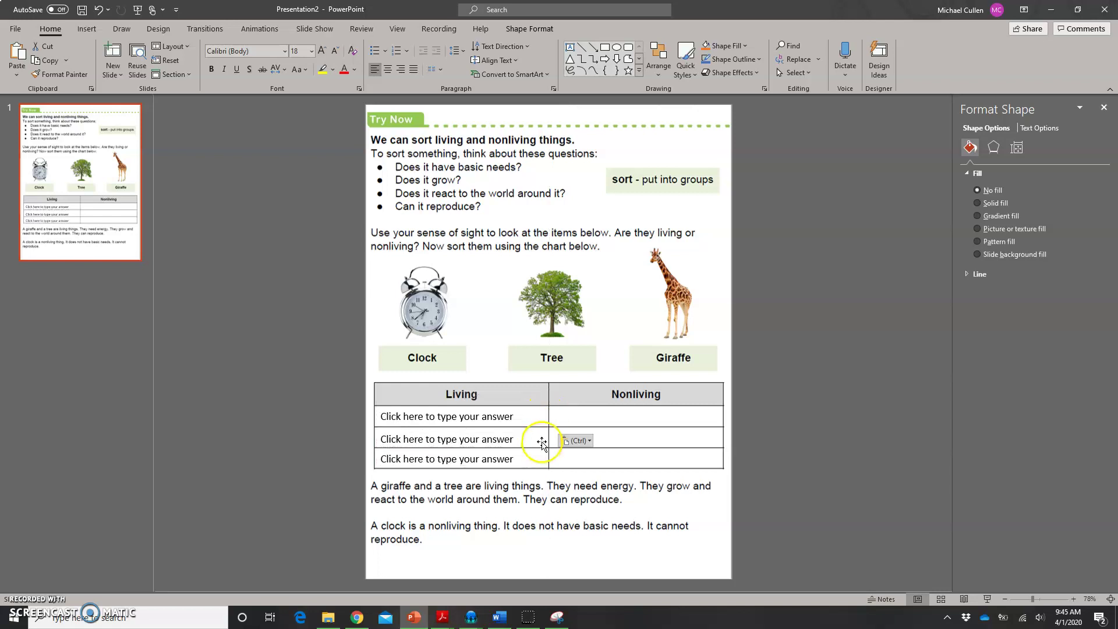
Paste copies of the answer text box into Nonliving rows 1, 2 and 3.
key("ctrl+v")
left_click_drag(537, 417, 701, 409)
key("ctrl+v")
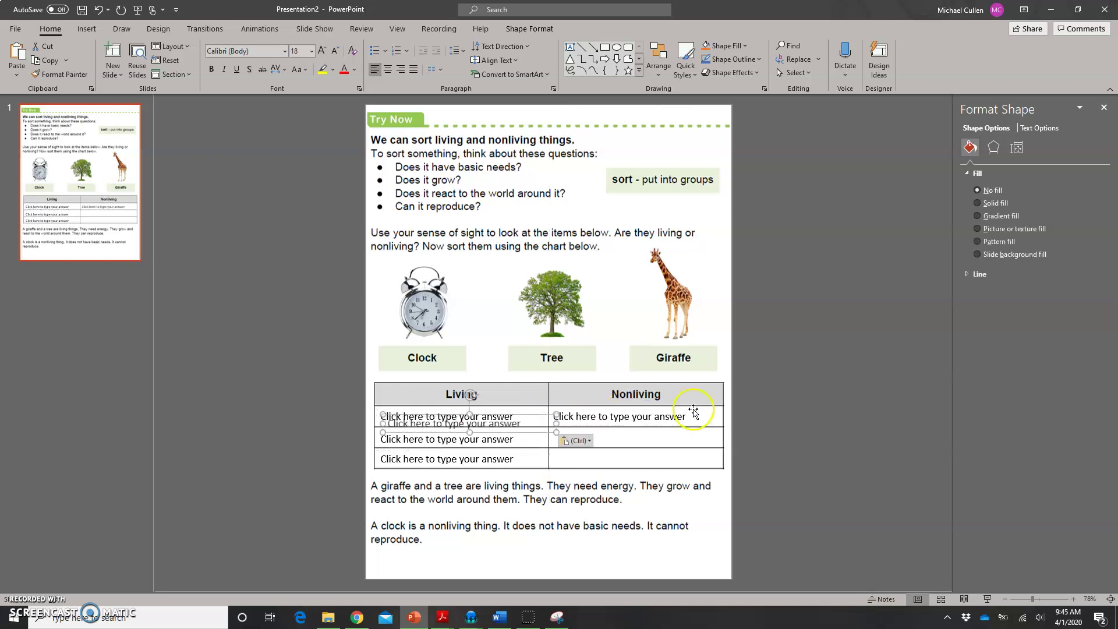
left_click_drag(540, 420, 707, 427)
key("ctrl+v")
left_click_drag(524, 417, 698, 456)
left_click(662, 521)
left_click(457, 427)
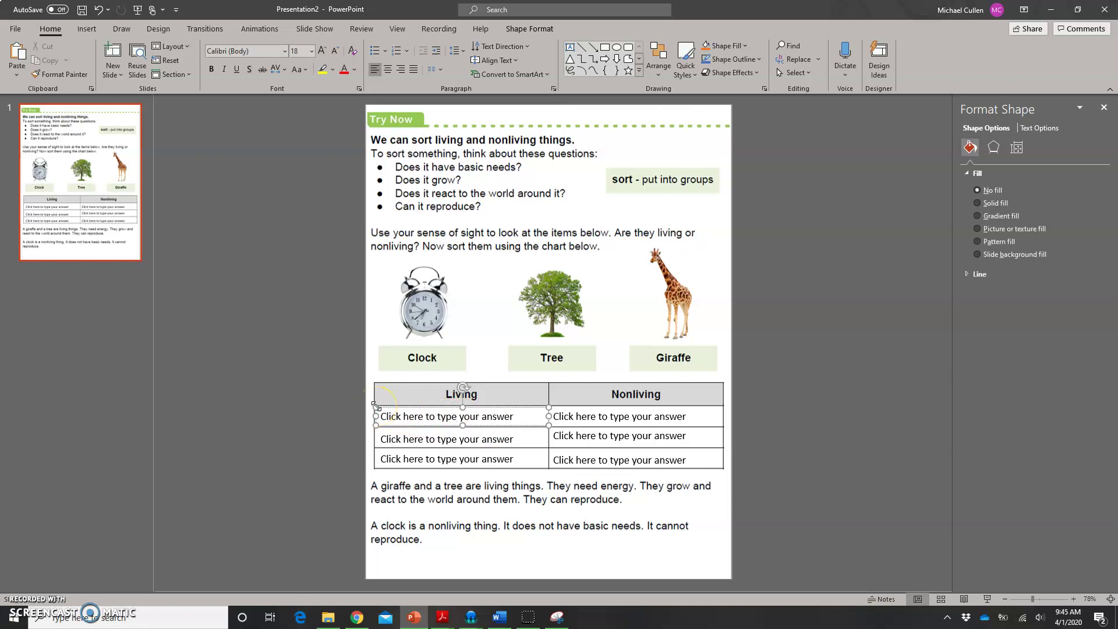
Select and check the 'Click here to type your answer' text in the first Living box.
left_click(336, 394)
left_click(495, 416)
triple_click(495, 417)
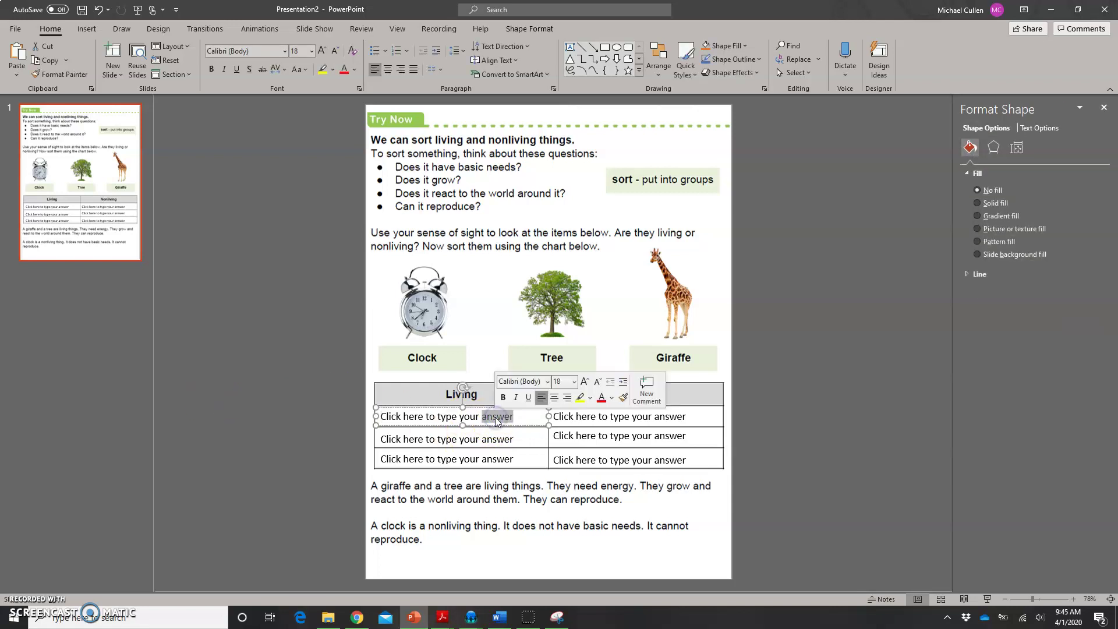
left_click(504, 417)
double_click(497, 417)
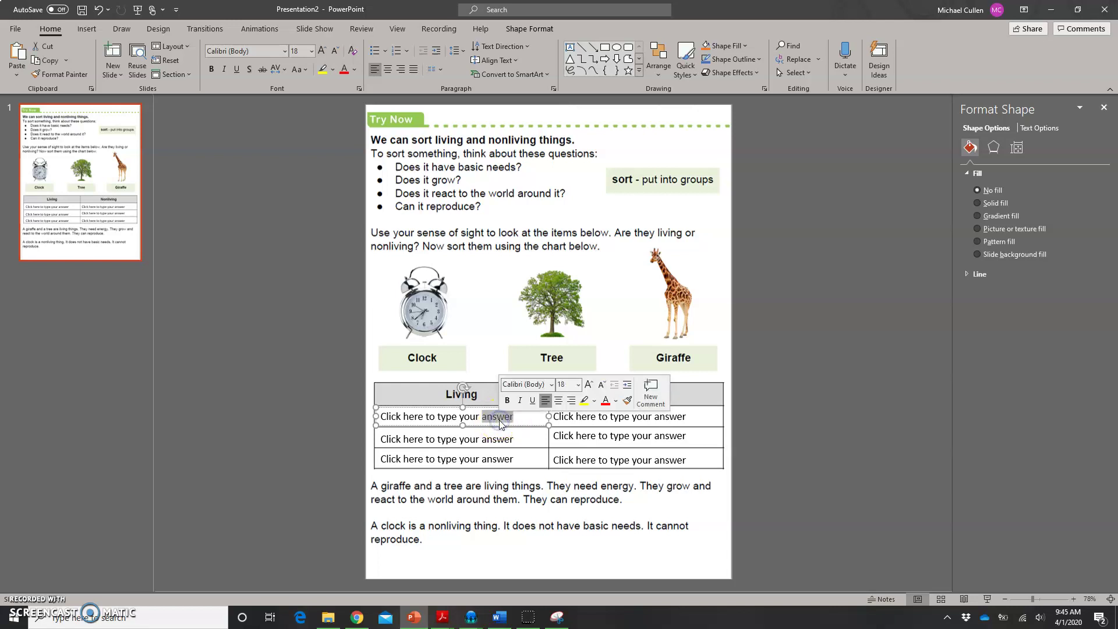
left_click_drag(377, 416, 523, 417)
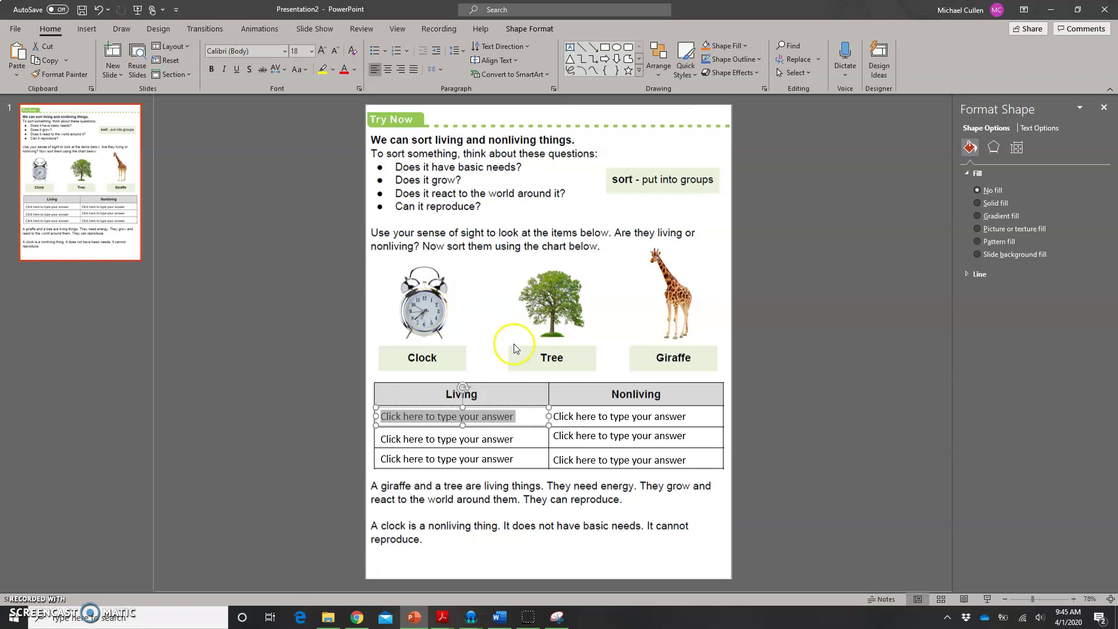
left_click(471, 337)
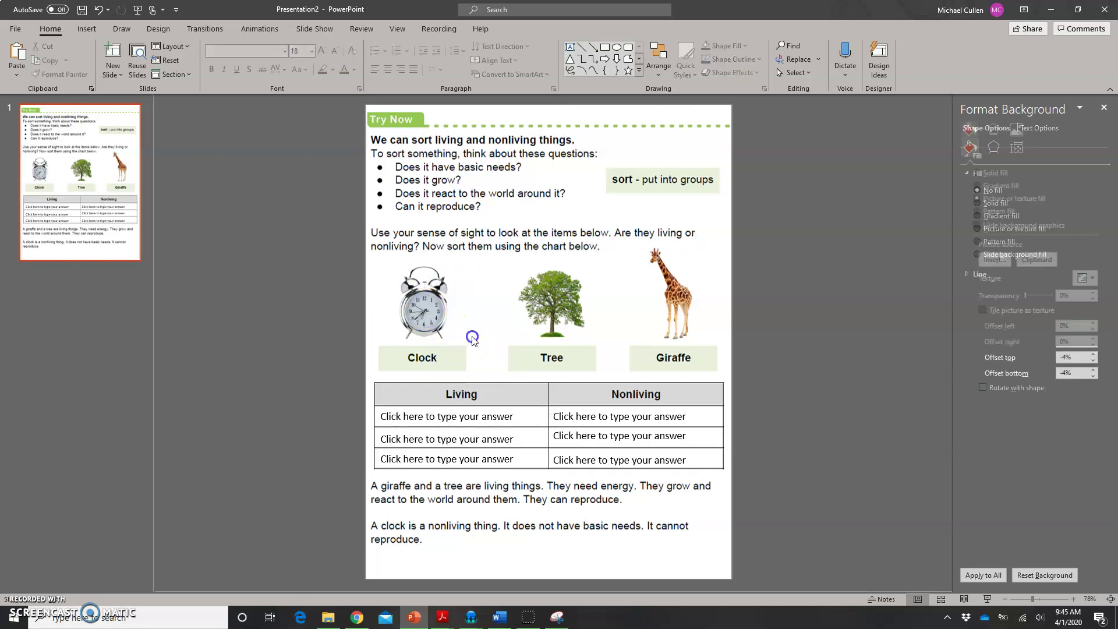
Save the presentation to Documents as 'living and nonliving'.
left_click(16, 28)
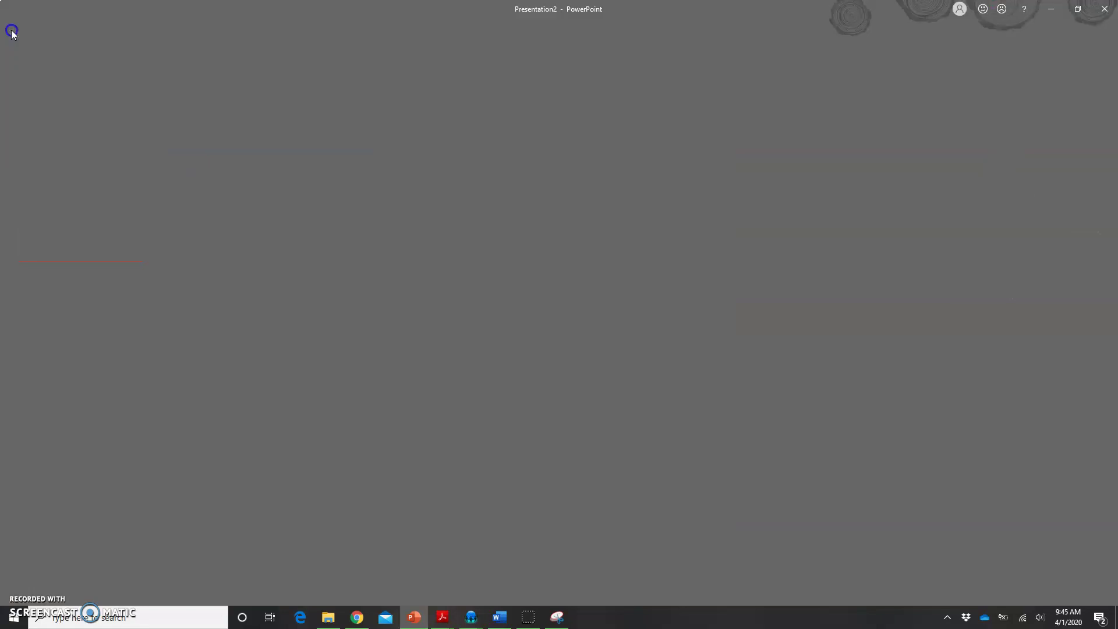
left_click(37, 158)
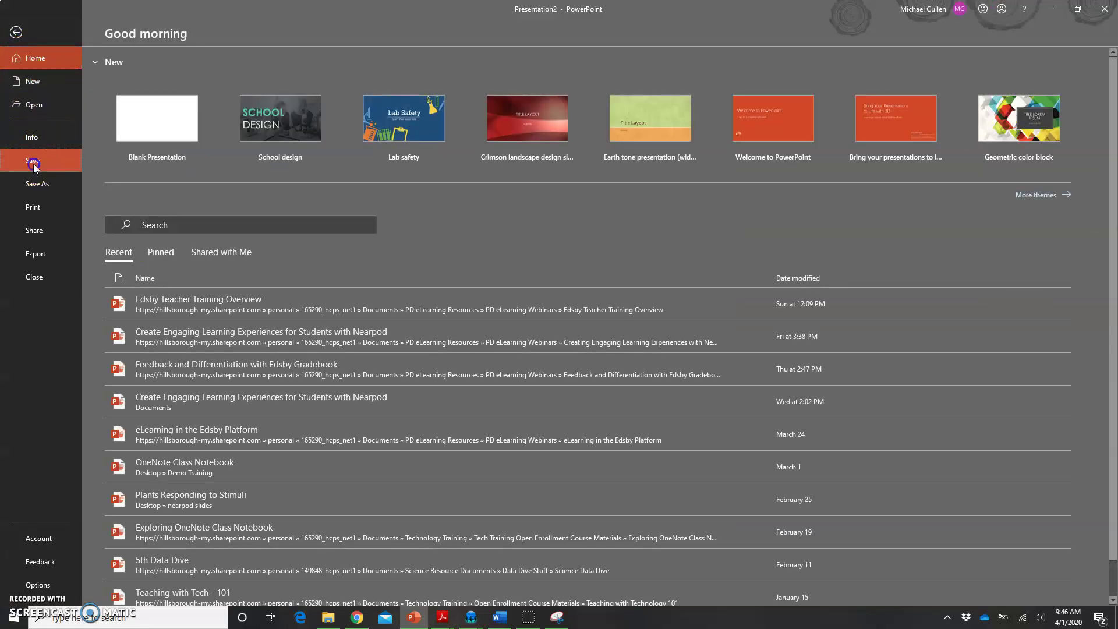
left_click(322, 116)
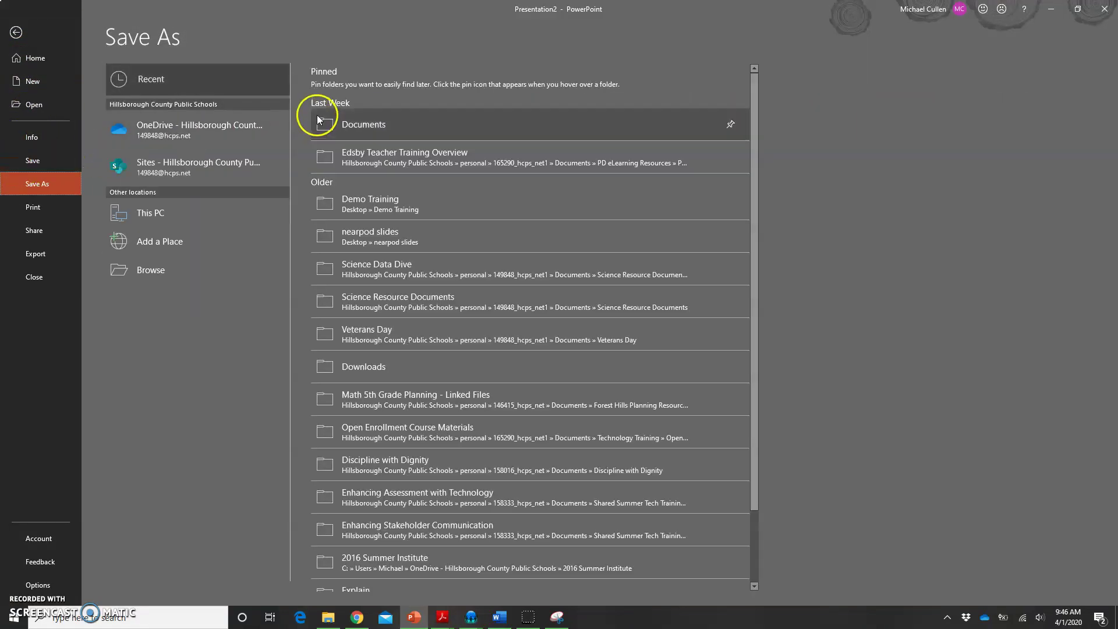
left_click(369, 87)
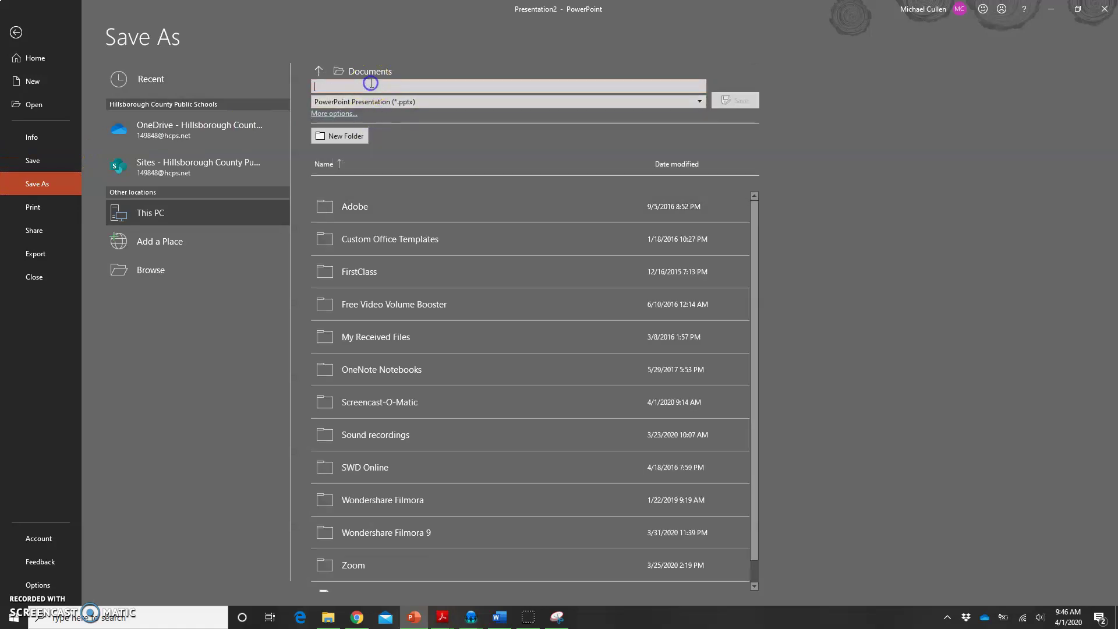
type("living and nonliving")
left_click(746, 100)
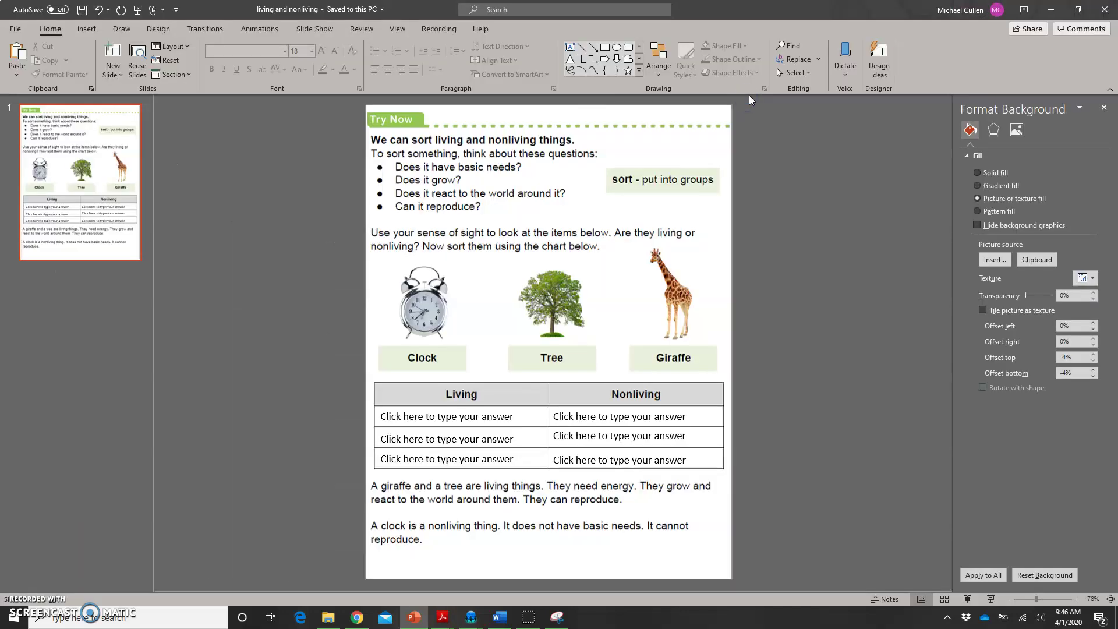